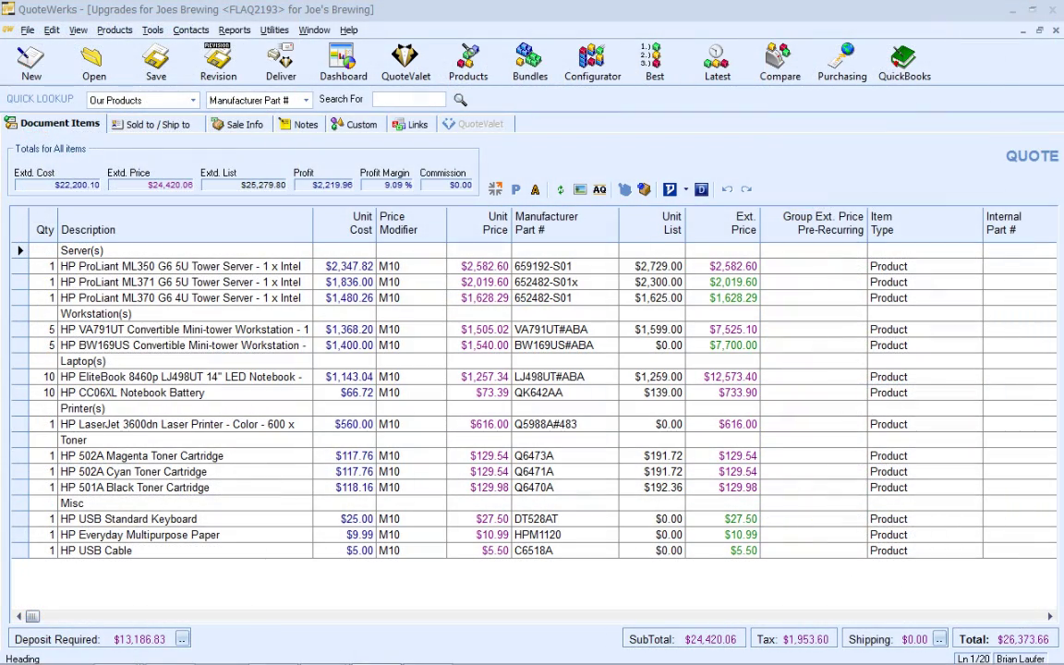
- Open Deliver for quote FLAQ2193, check its Literature and Spec Sheets, then return to Layout
click(284, 74)
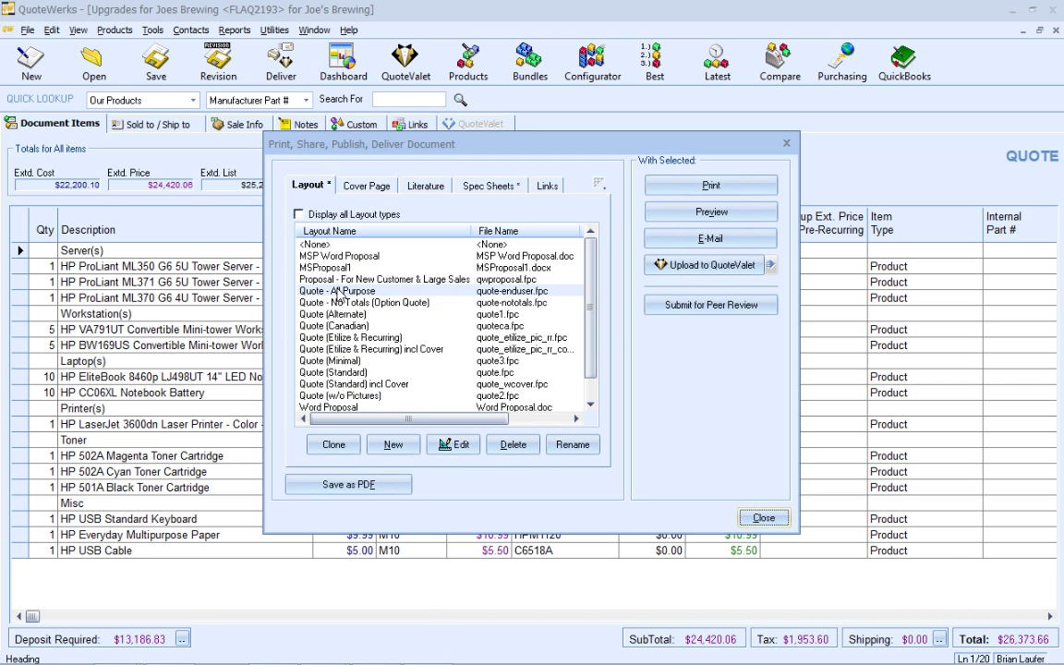
click(420, 187)
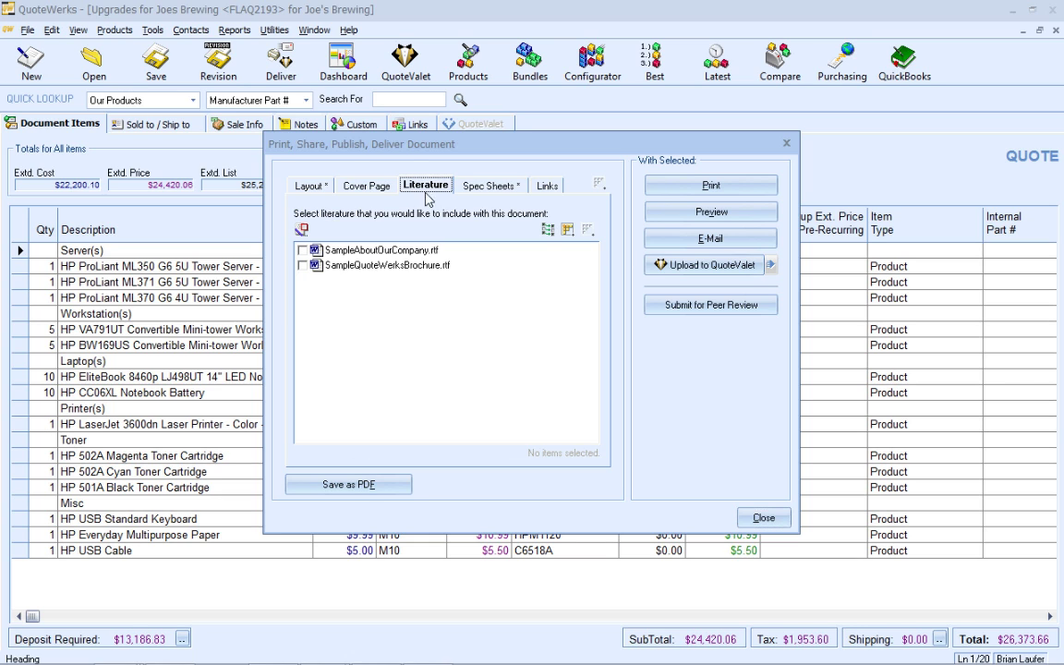
click(487, 184)
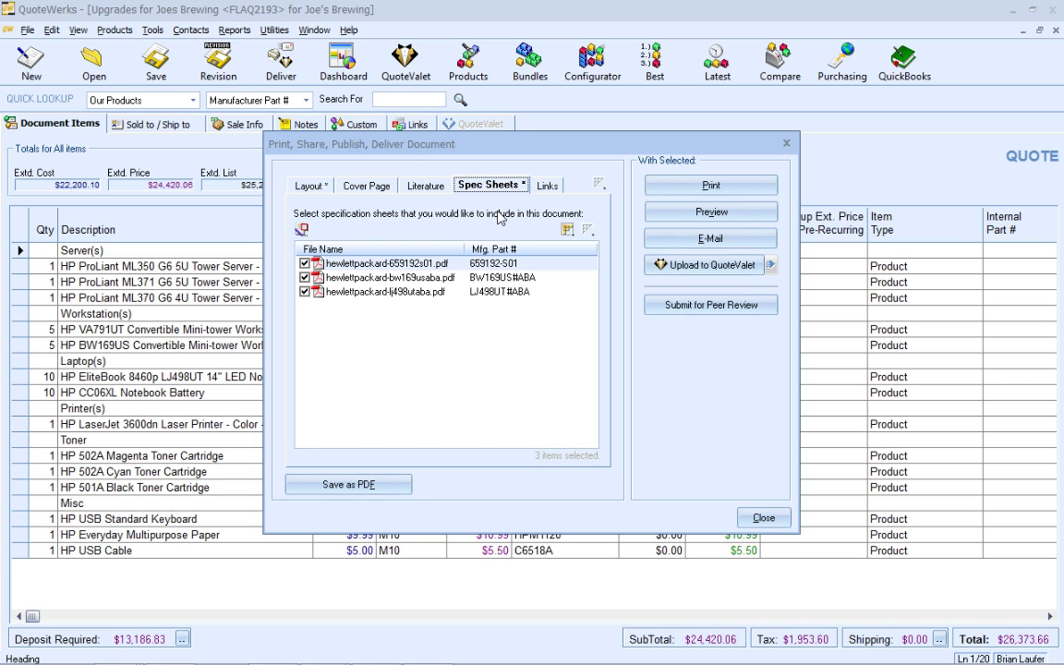
click(305, 184)
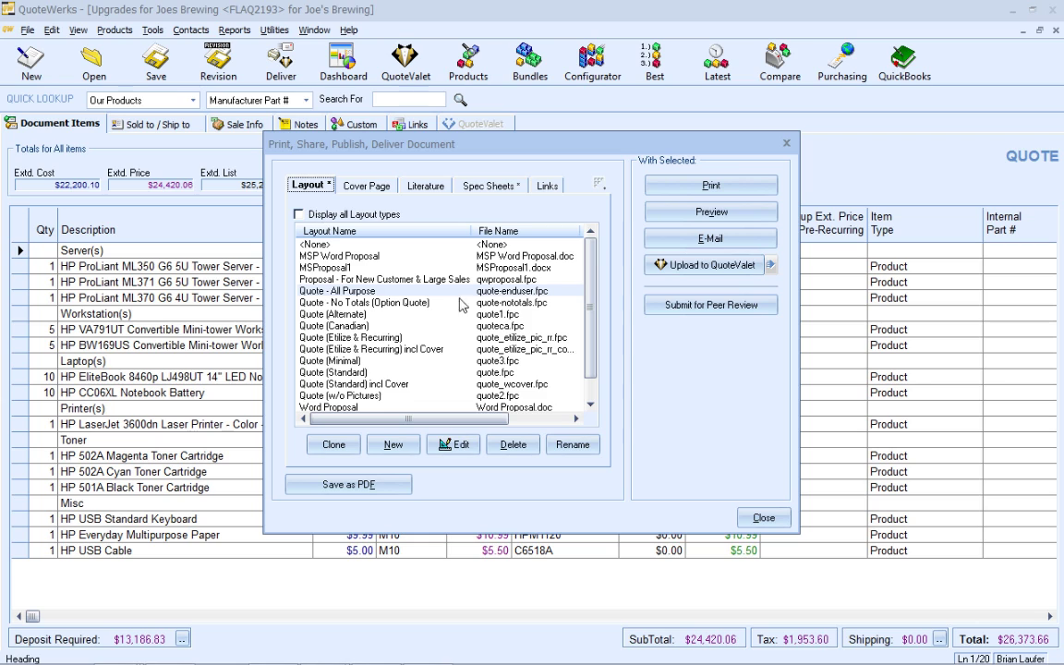
- Start the QuoteValet upload and review the generated FLAQ2193 PDF in the reader
click(710, 264)
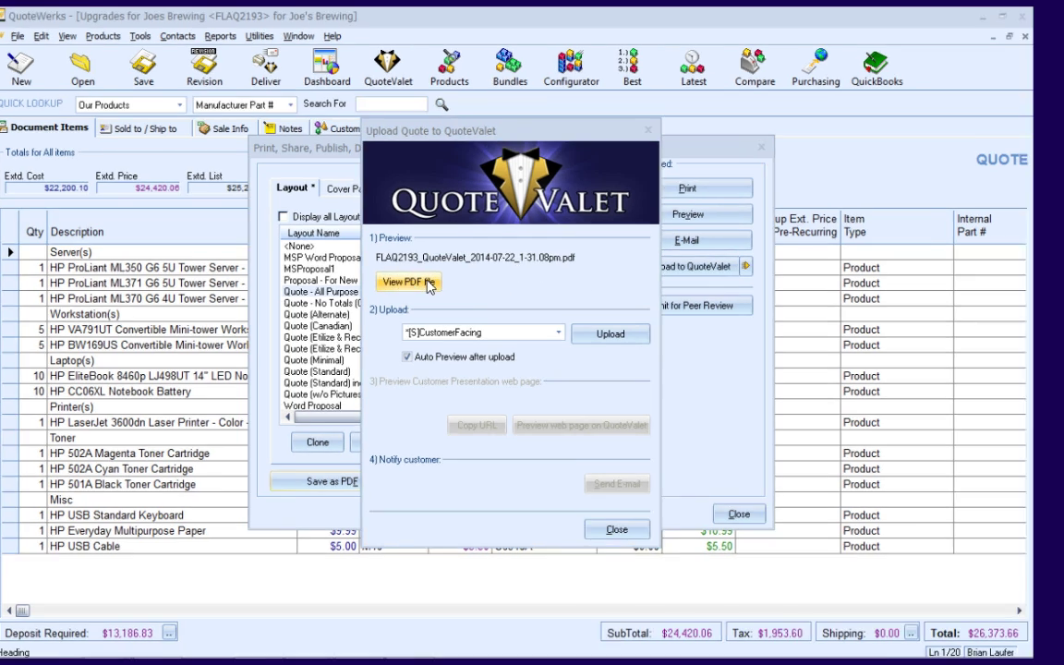
click(429, 285)
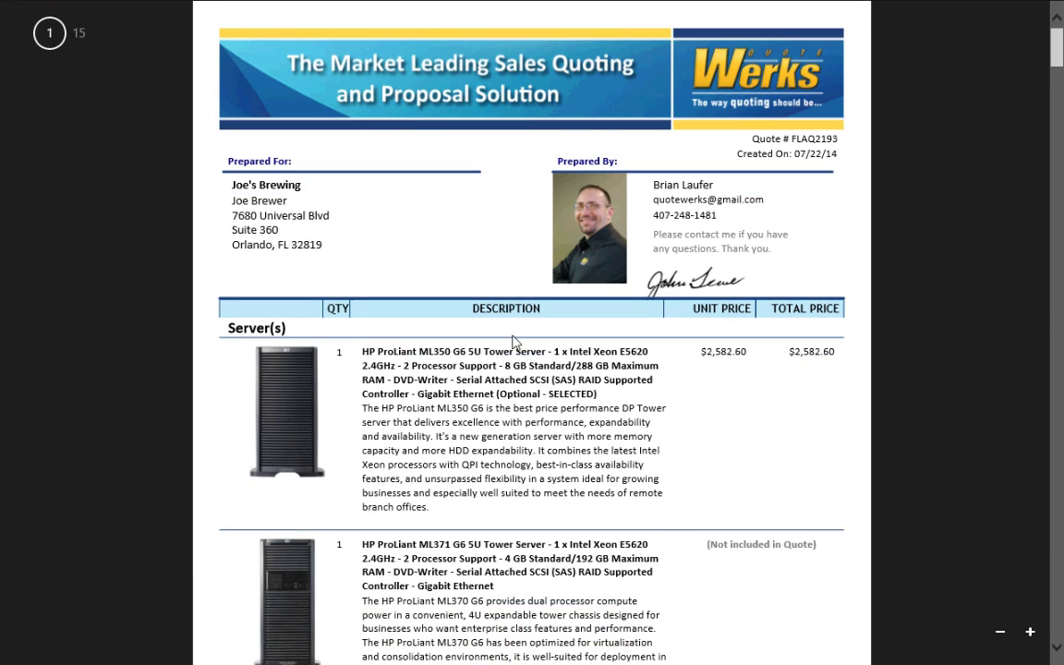
scroll(515, 342, down, 15)
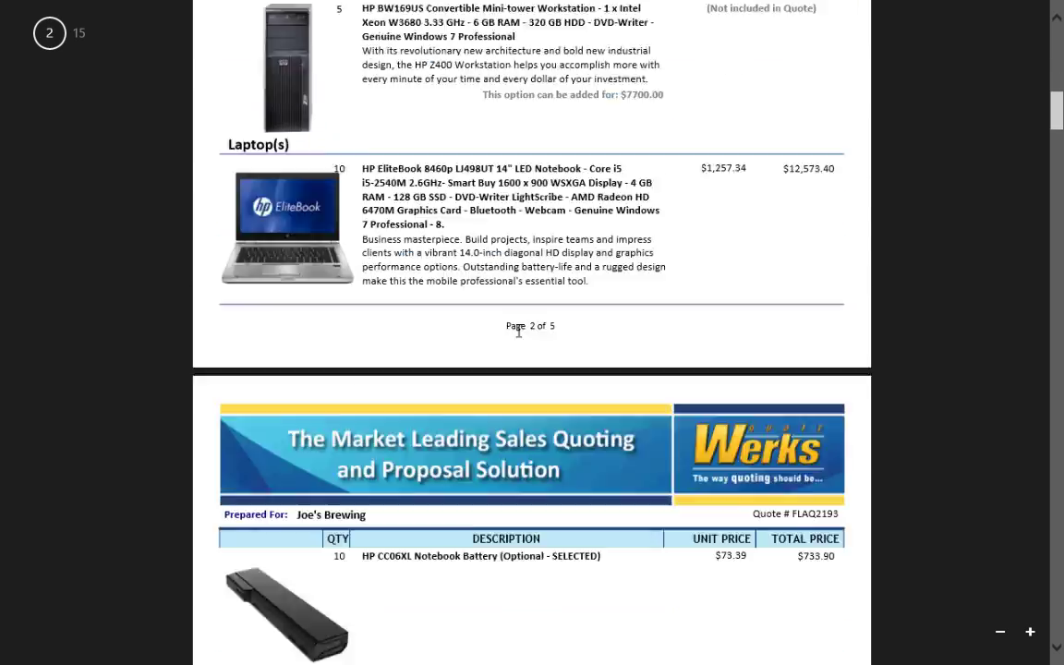
scroll(518, 330, down, 8)
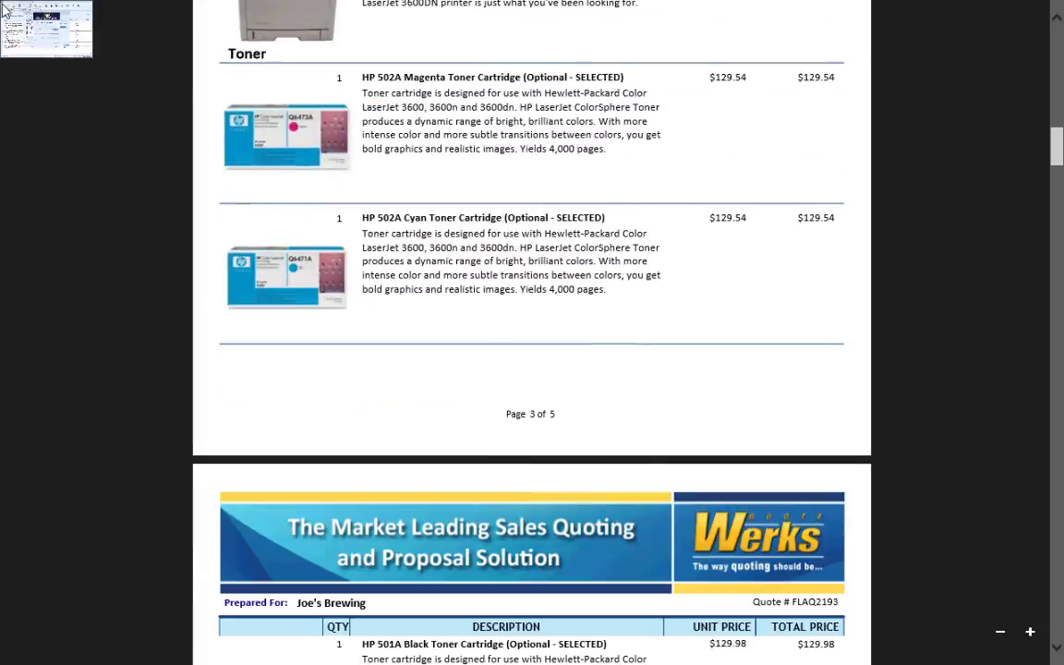
click(5, 9)
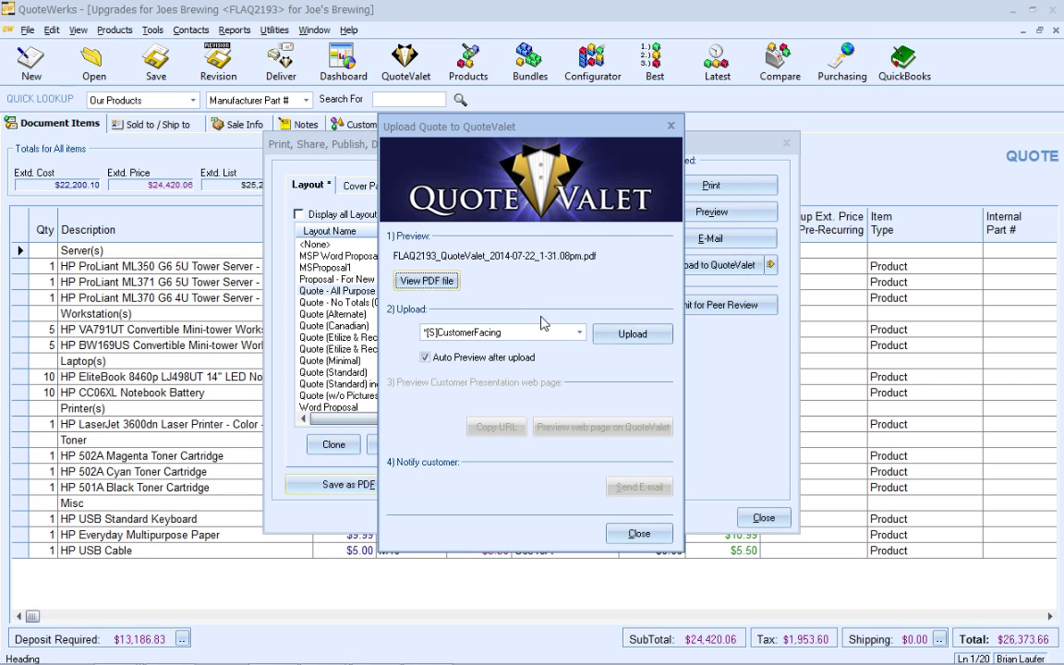
- Keep the *[S]CustomerFacing template and upload the quote to QuoteValet
click(574, 335)
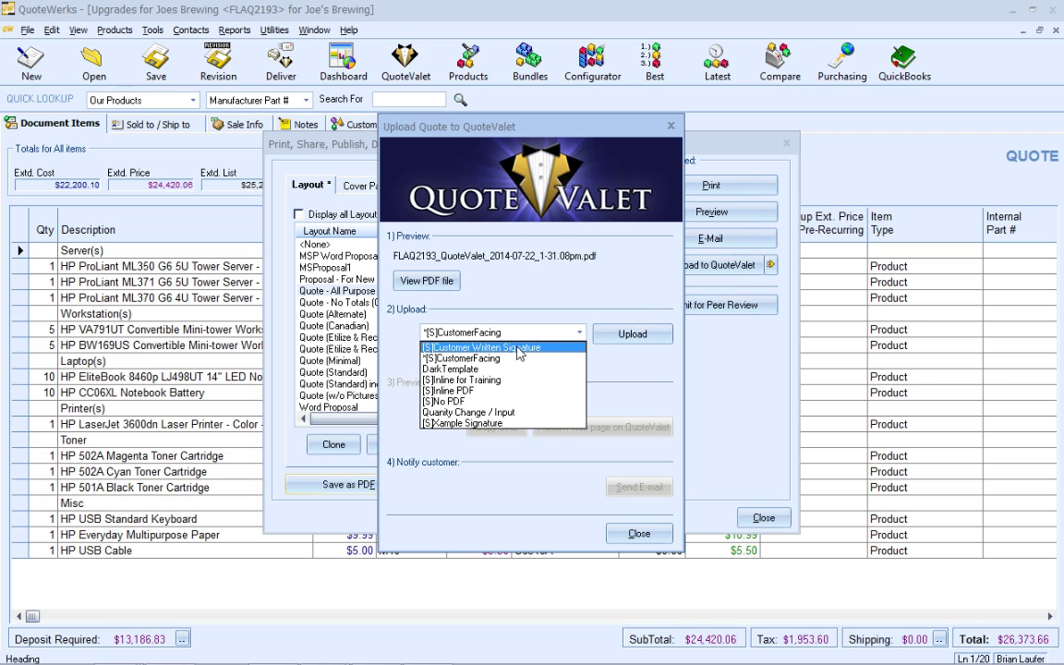
click(469, 329)
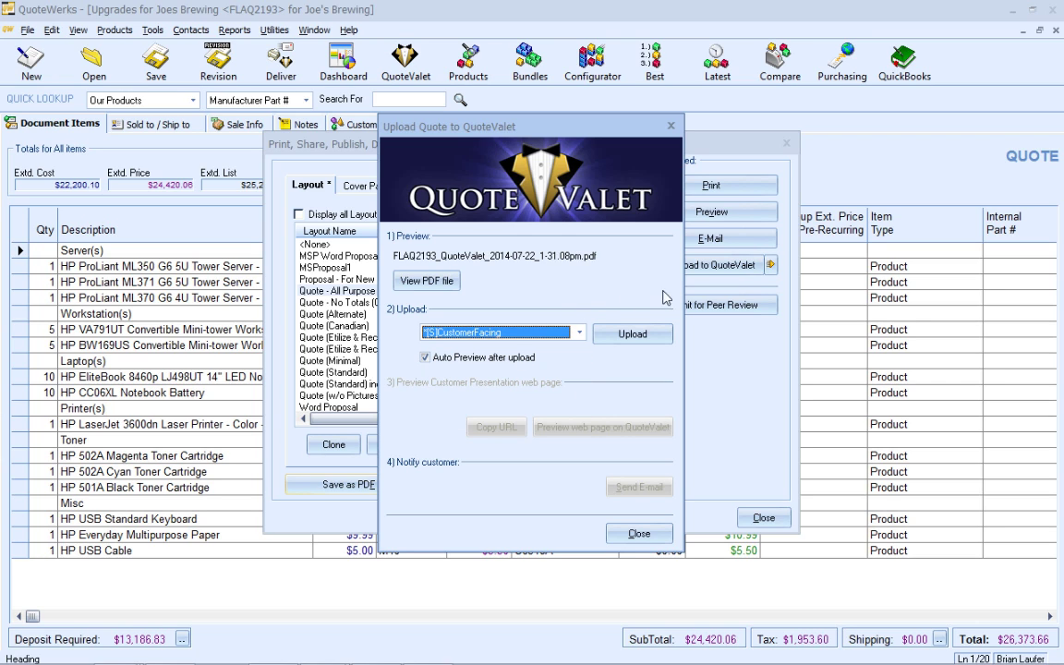
click(634, 334)
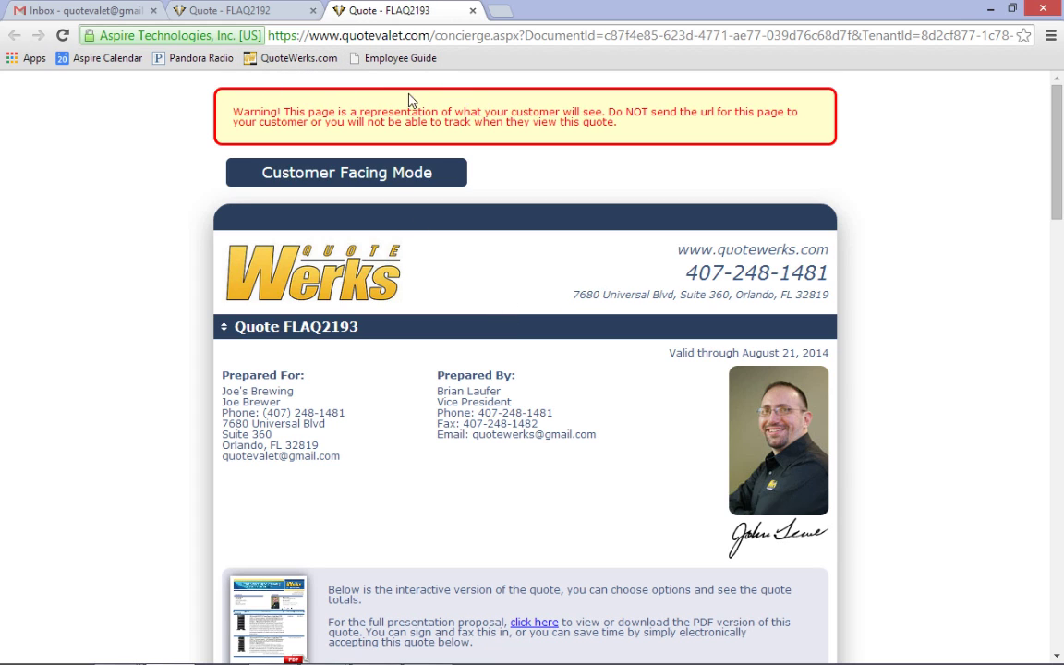
- Scroll through the FLAQ2193 customer-facing quote page in the browser
scroll(767, 240, down, 2)
scroll(771, 256, down, 10)
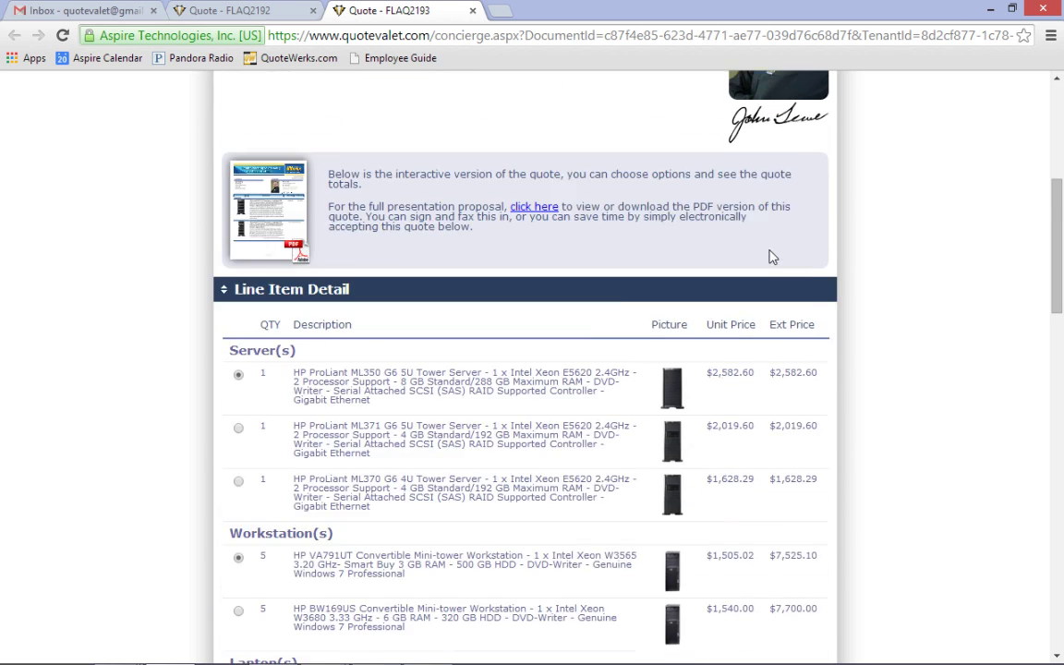
scroll(873, 272, down, 3)
scroll(874, 272, down, 3)
scroll(871, 272, up, 10)
scroll(871, 273, up, 5)
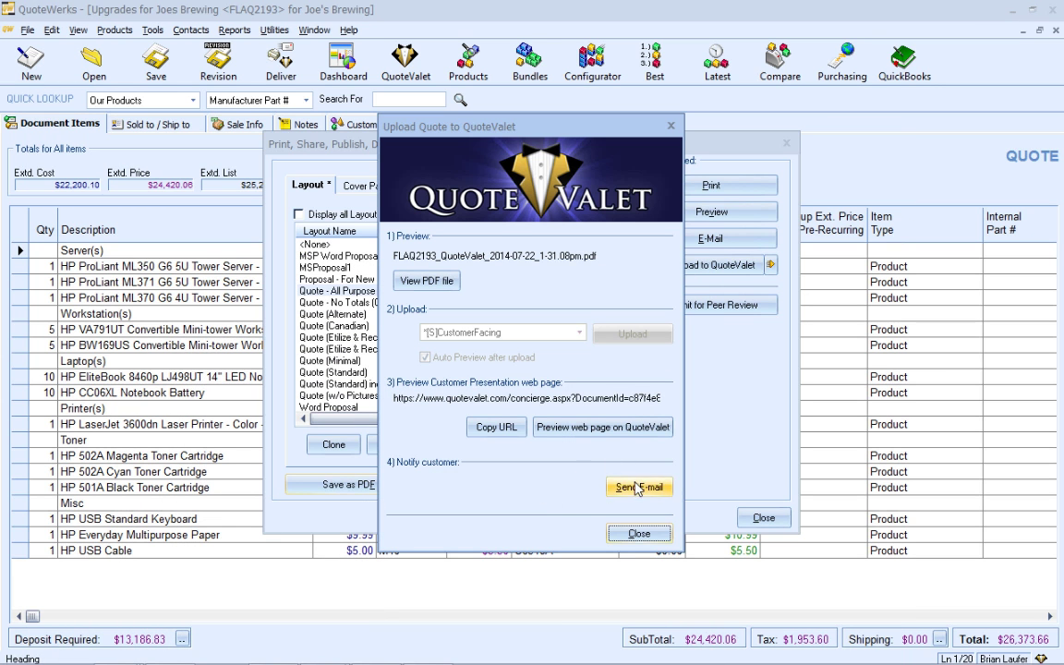
- Compose and send the 'Your quote is ready on QuoteValet.com' e-mail to the customer
click(647, 489)
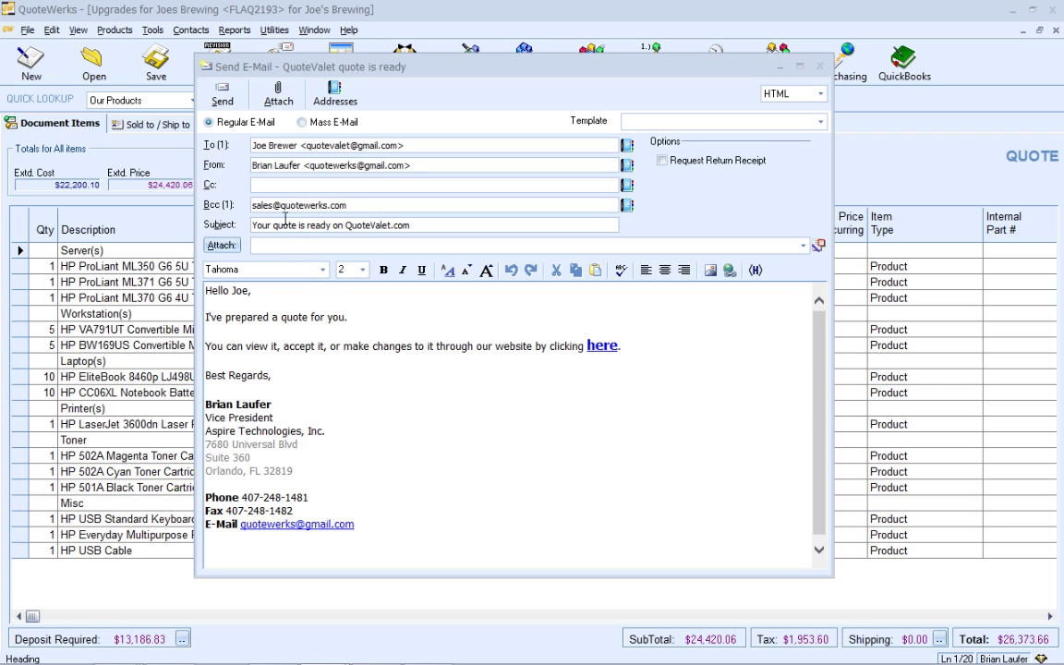
click(223, 99)
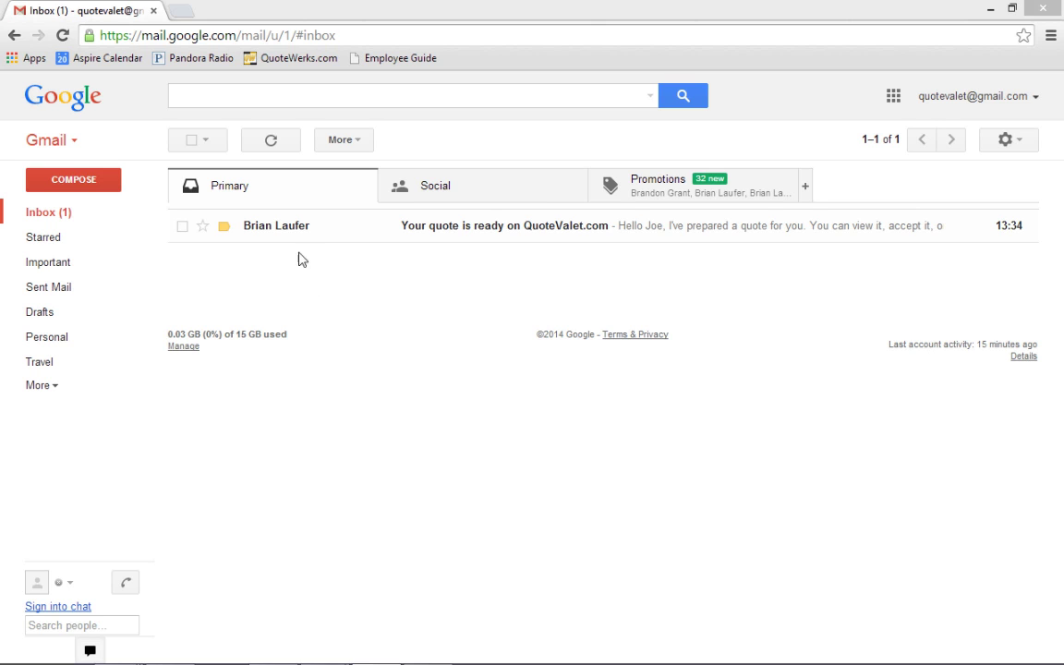
- Open the quote-ready e-mail in Gmail and follow its 'here' link to quote FLAQ2193
click(285, 231)
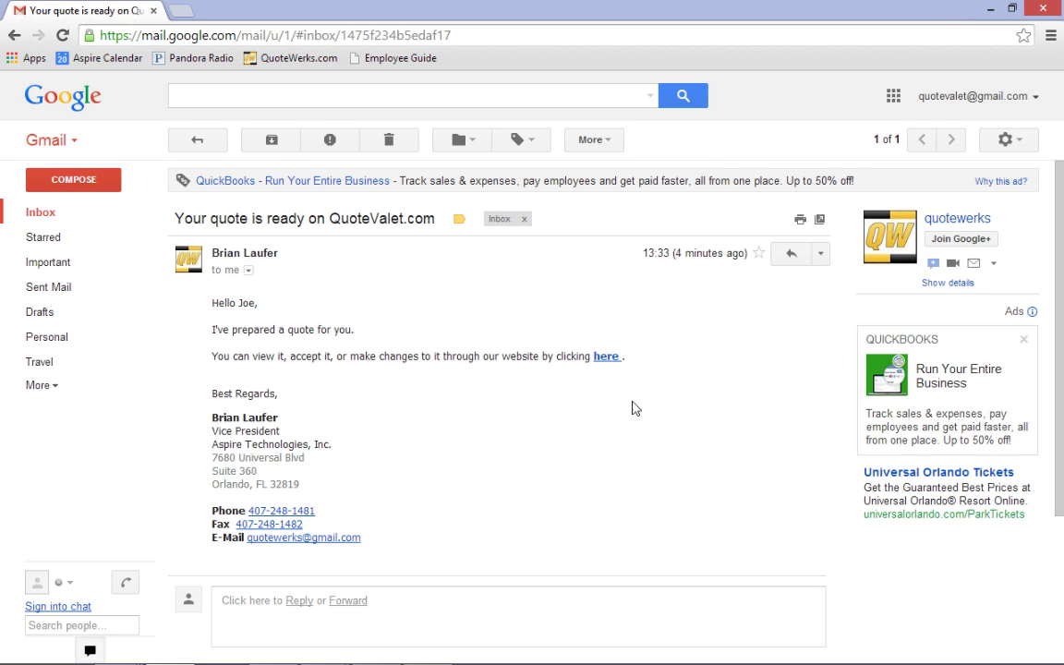
click(605, 359)
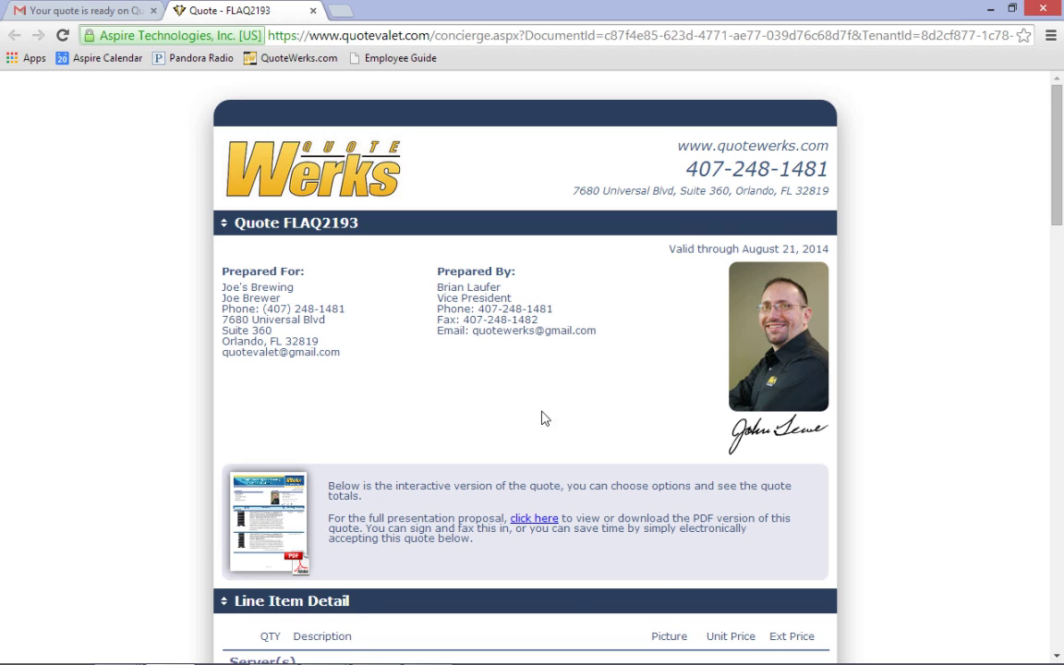
- Open the FLAQ2193 PDF proposal in a new tab, then go back to the Quote - FLAQ2193 tab
scroll(530, 409, down, 3)
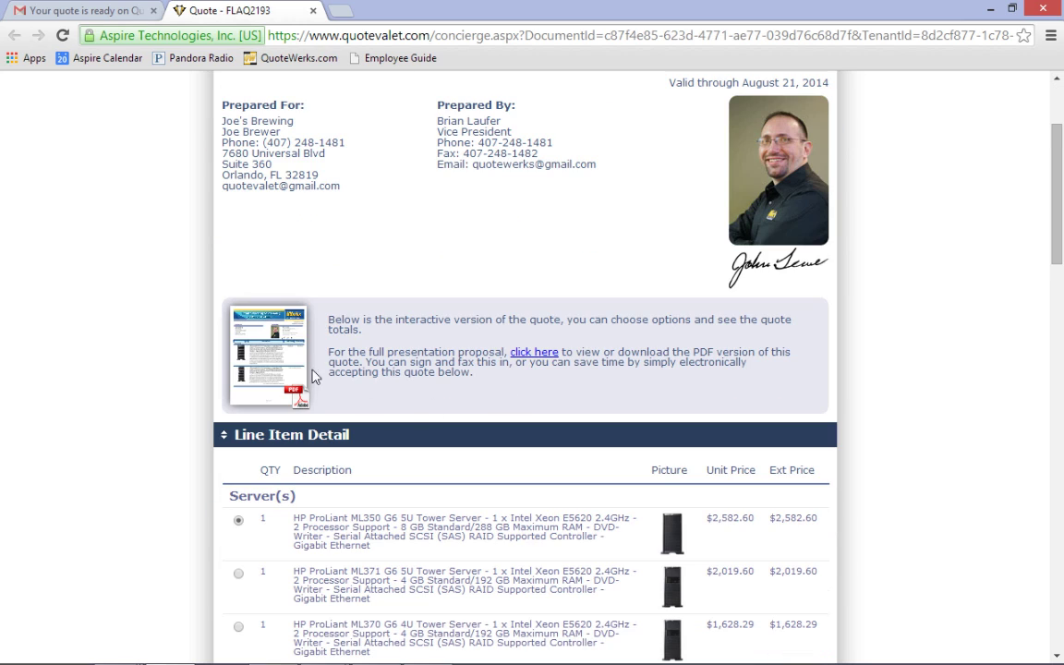
click(266, 348)
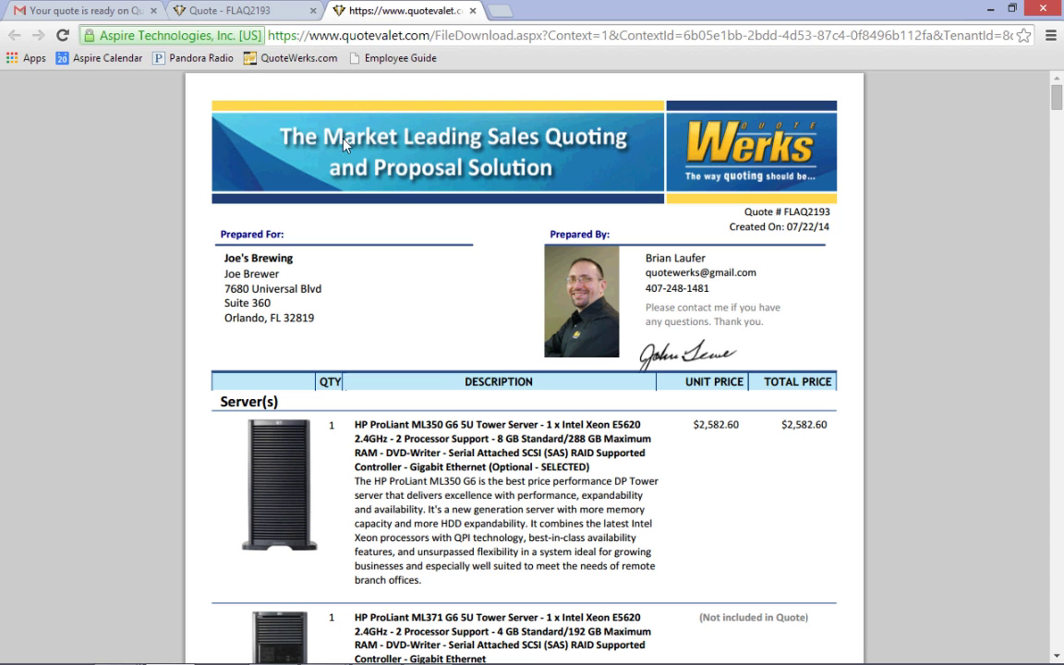
click(219, 7)
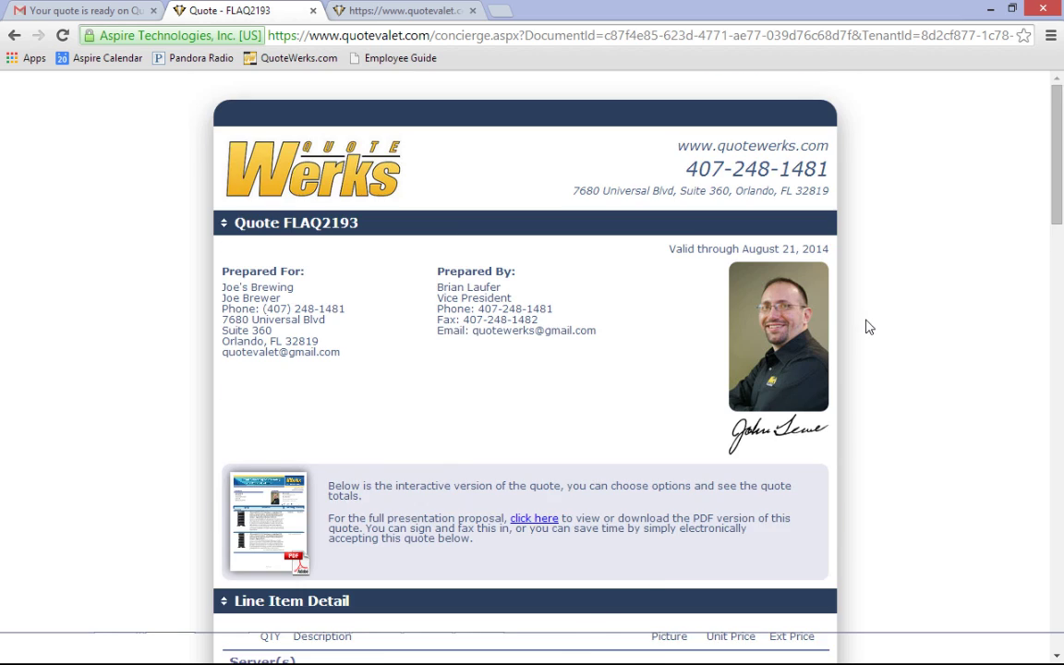
- Choose the ML371 server and BW169US workstation, drop the battery, add the USB keyboard, recalculate
scroll(862, 325, down, 5)
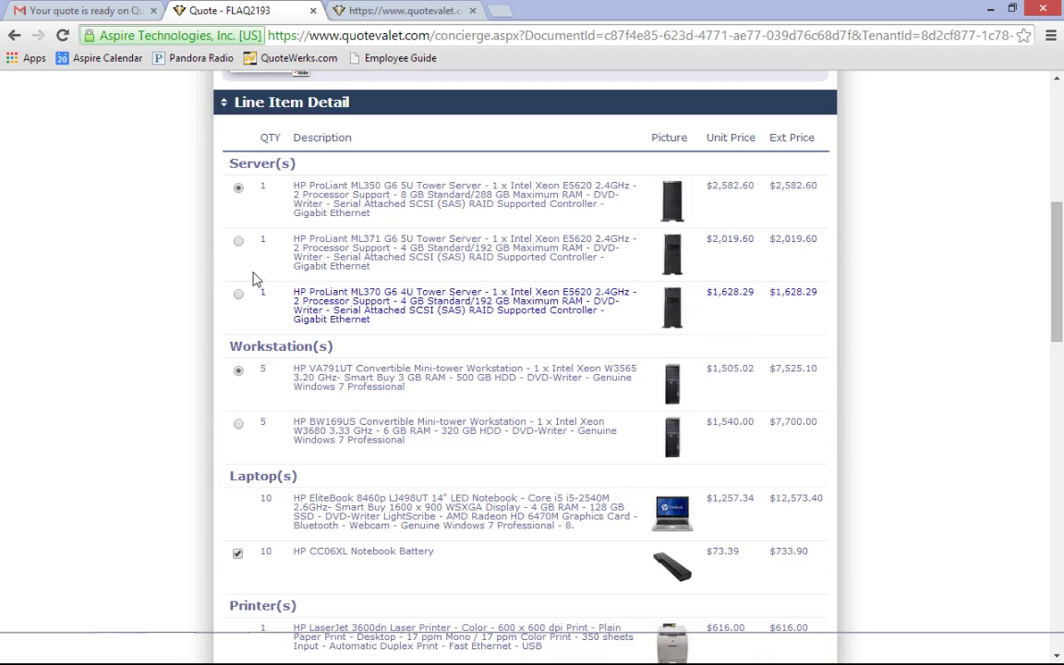
click(238, 241)
click(238, 423)
scroll(203, 420, down, 2)
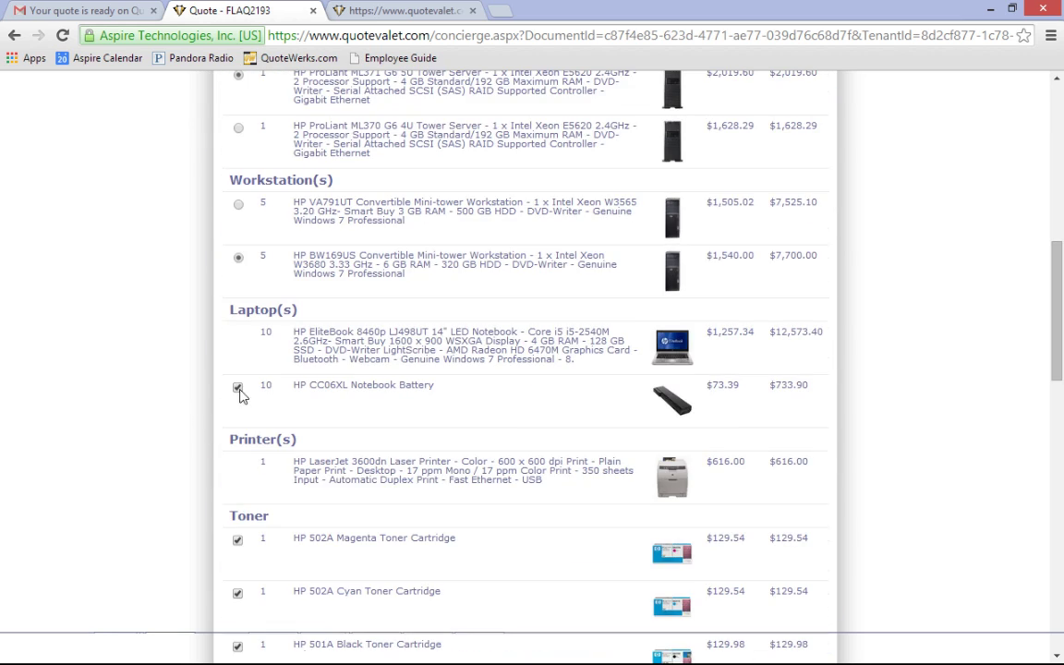
click(238, 392)
scroll(183, 400, down, 1)
scroll(183, 401, down, 3)
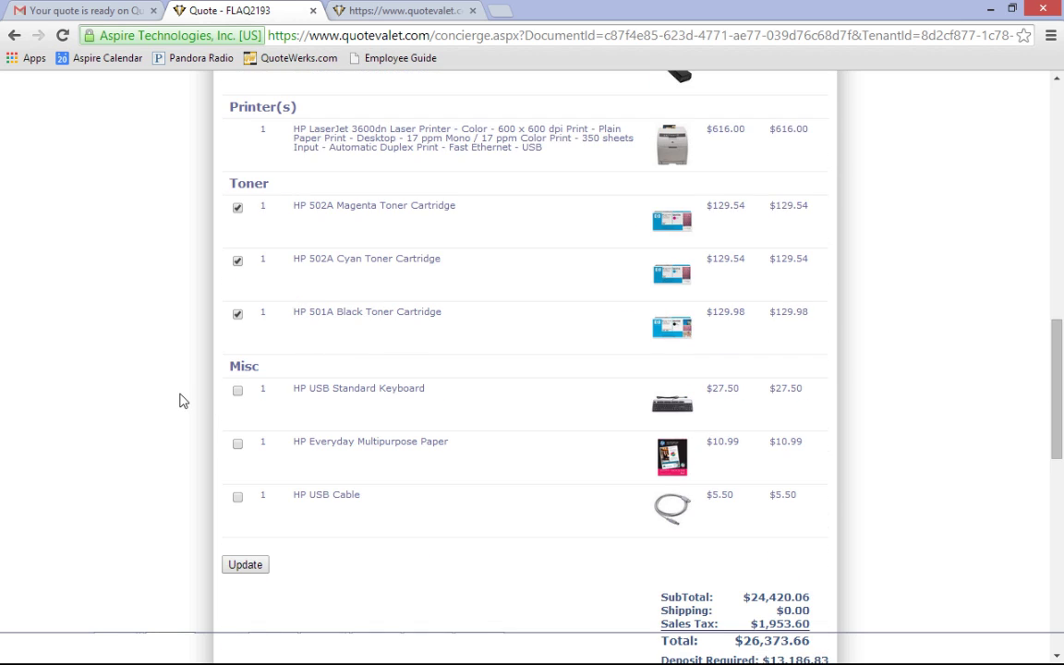
click(238, 389)
click(246, 566)
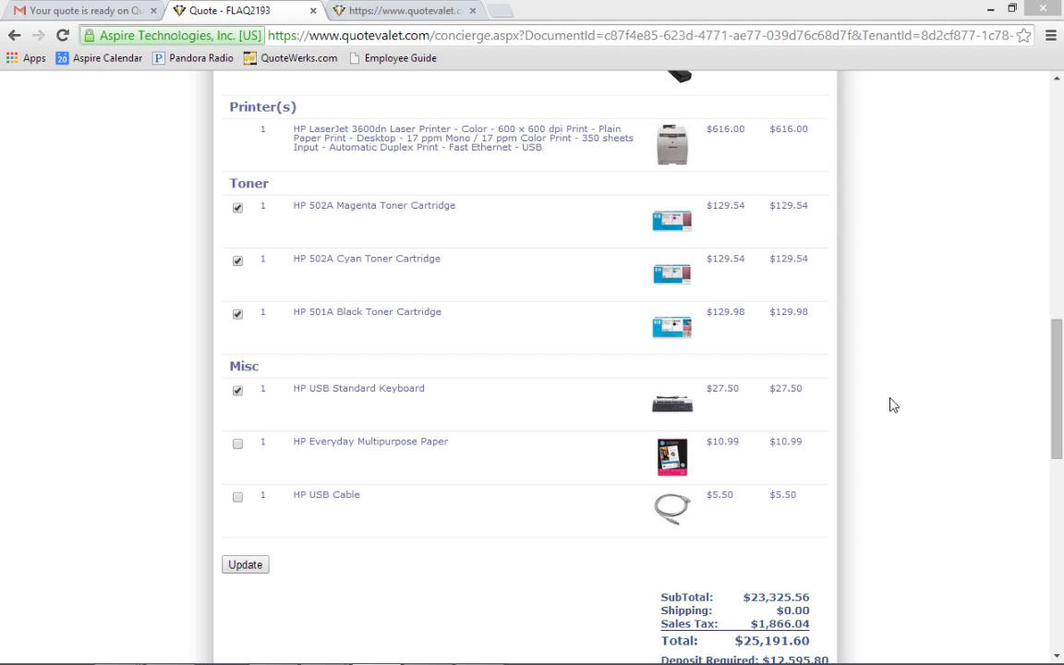
scroll(893, 405, down, 5)
scroll(893, 404, down, 1)
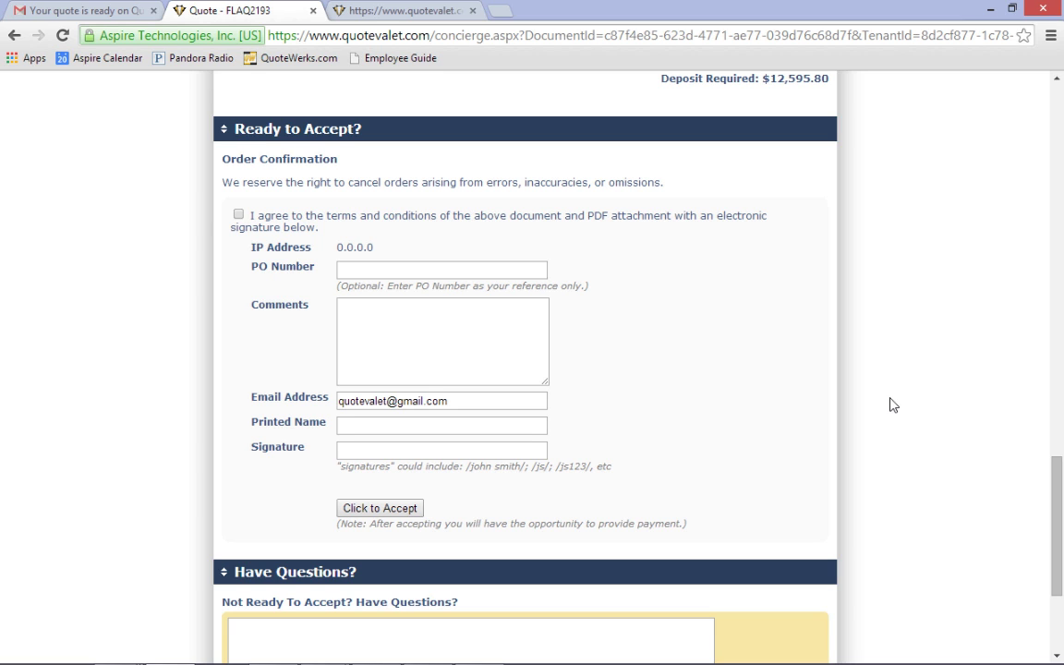
- Submit the question "Do I need the laptop batteries?" in the Have Questions? box
scroll(891, 403, up, 1)
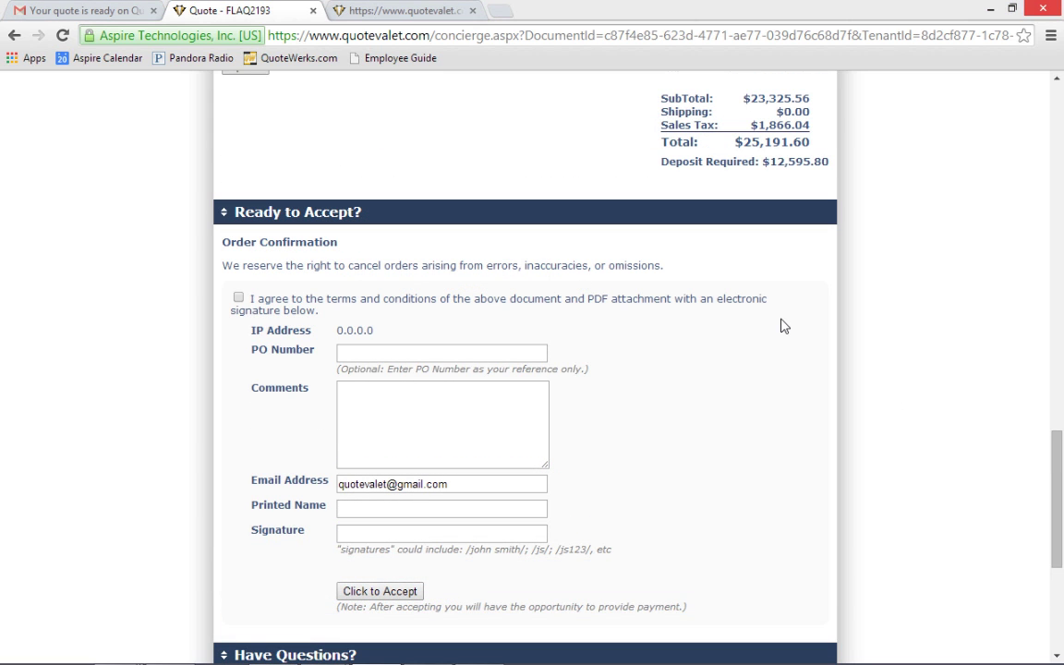
scroll(782, 325, down, 2)
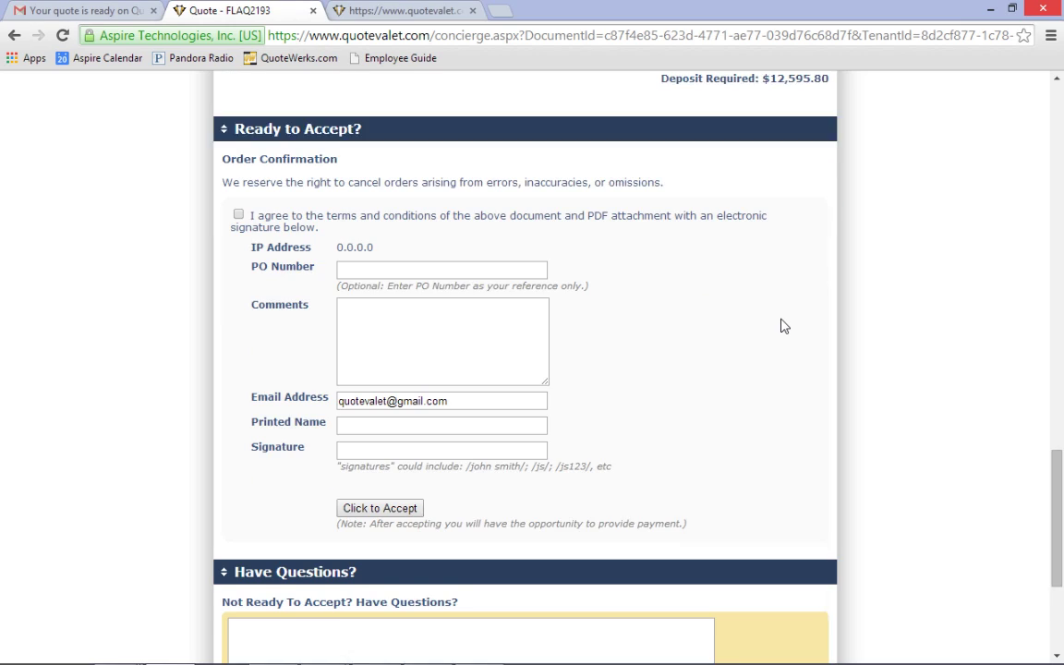
click(580, 573)
text(Do I need)
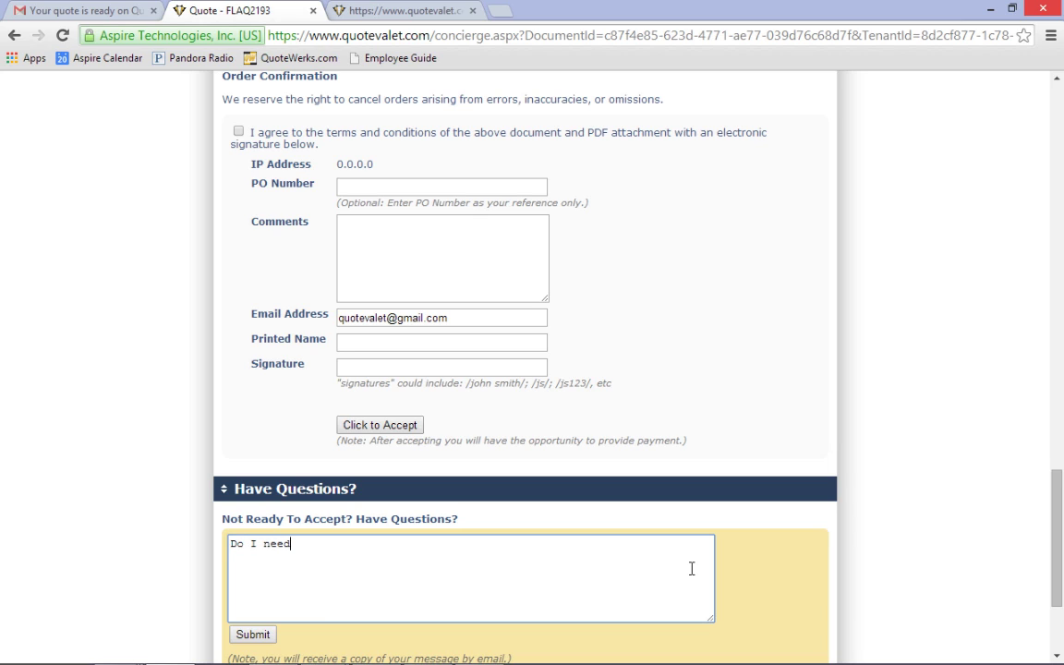
text( the laptop batteries?)
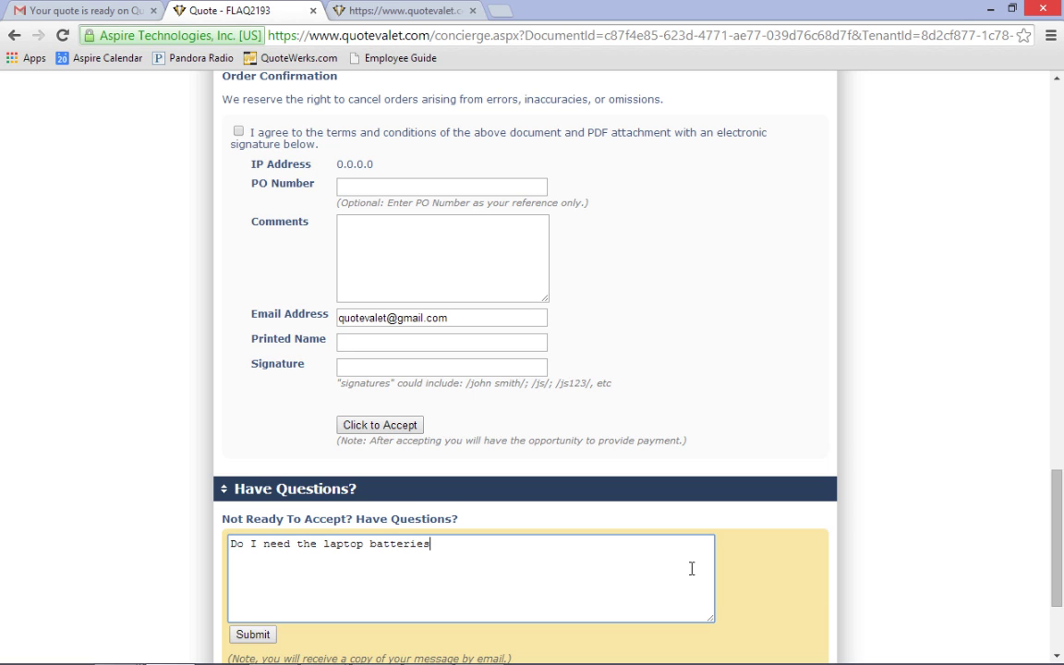
click(266, 634)
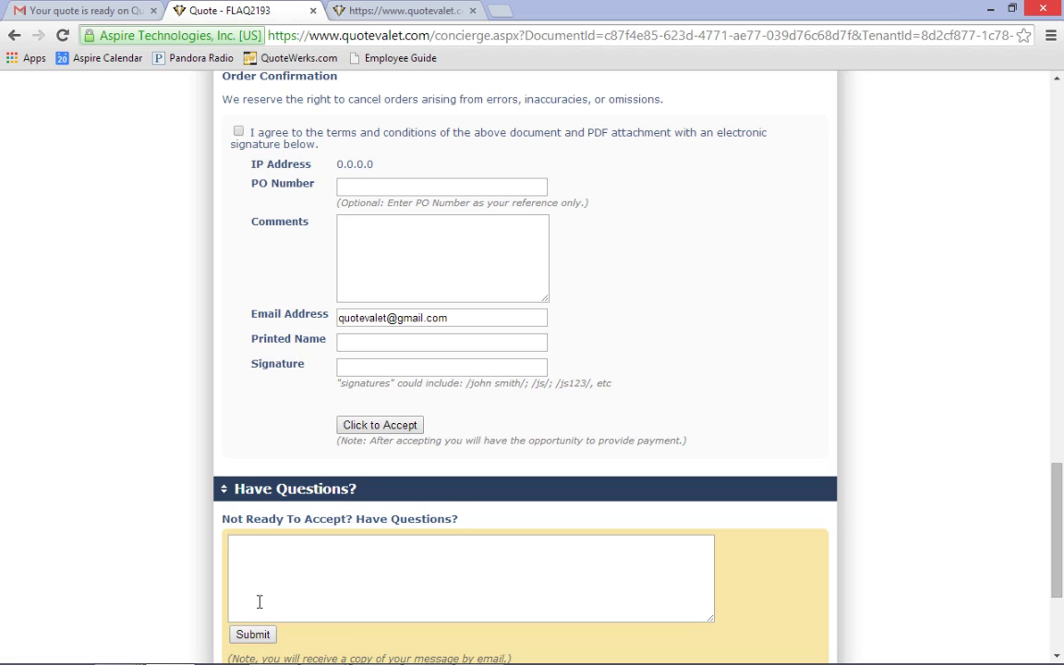
scroll(203, 541, down, 1)
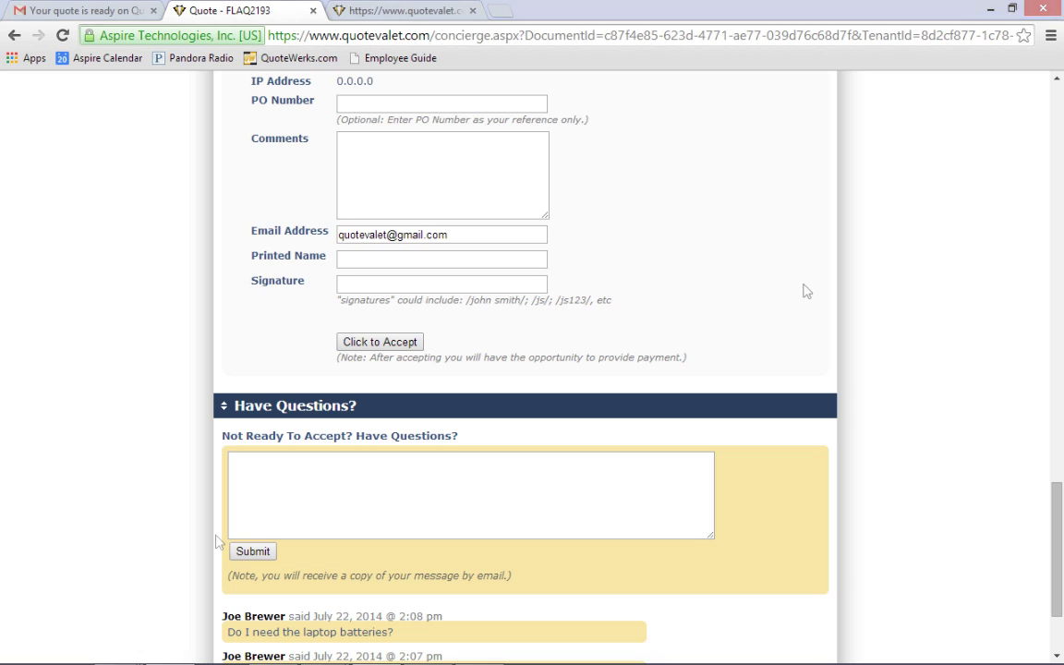
- Agree to the terms and enter Credit Card as the PO Number
scroll(794, 294, up, 2)
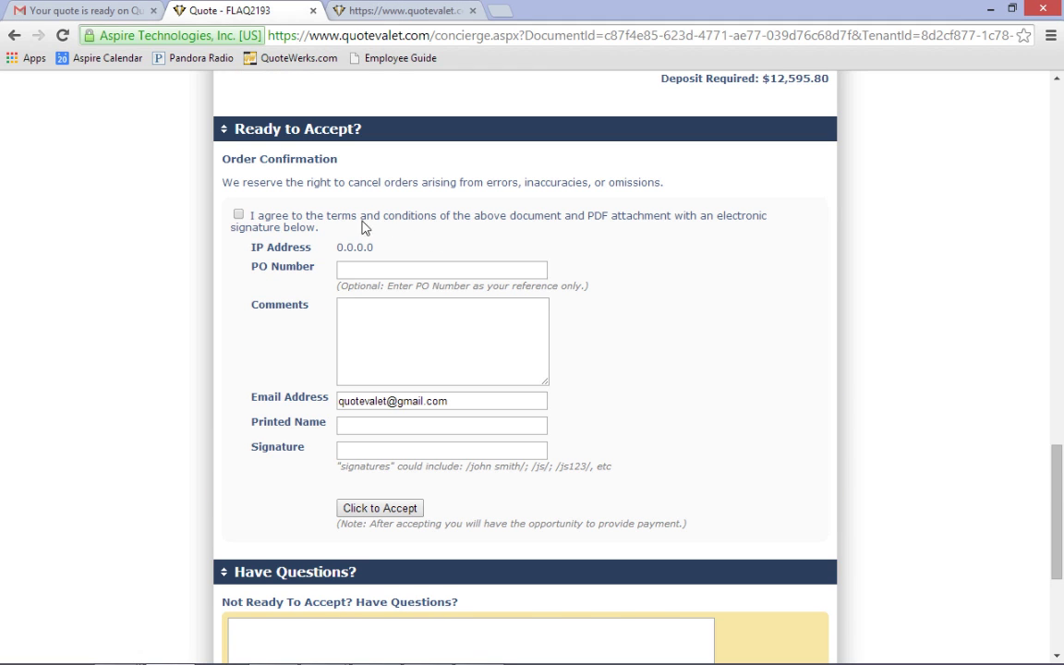
click(238, 215)
click(361, 272)
text(Credit Card)
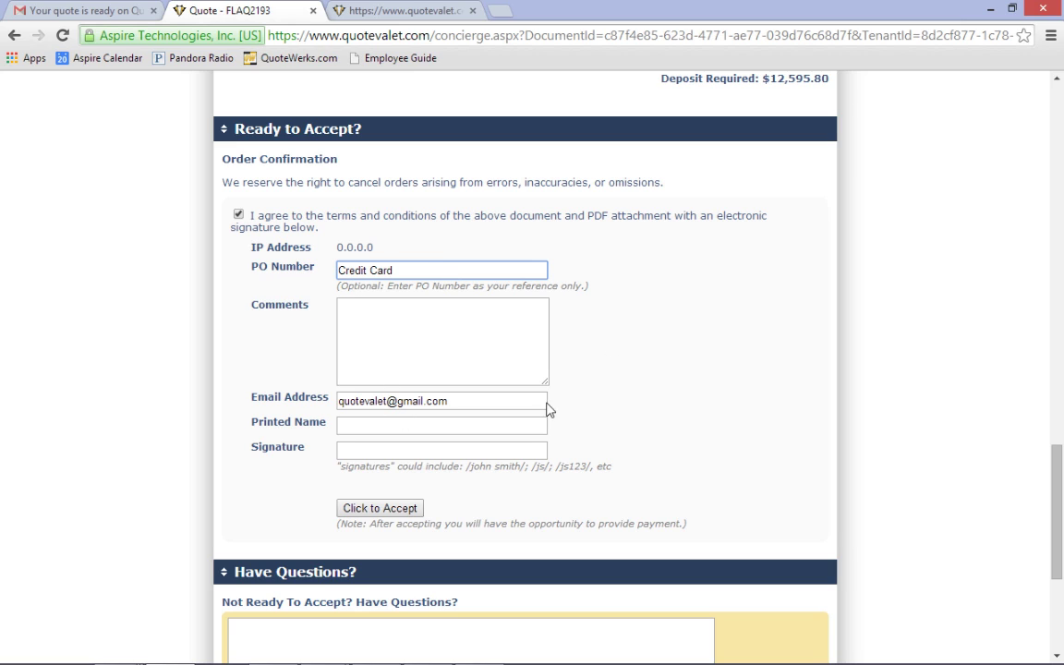
- Fill in the customer's printed name and suggested signature, then accept the quote
click(472, 425)
text(Jo)
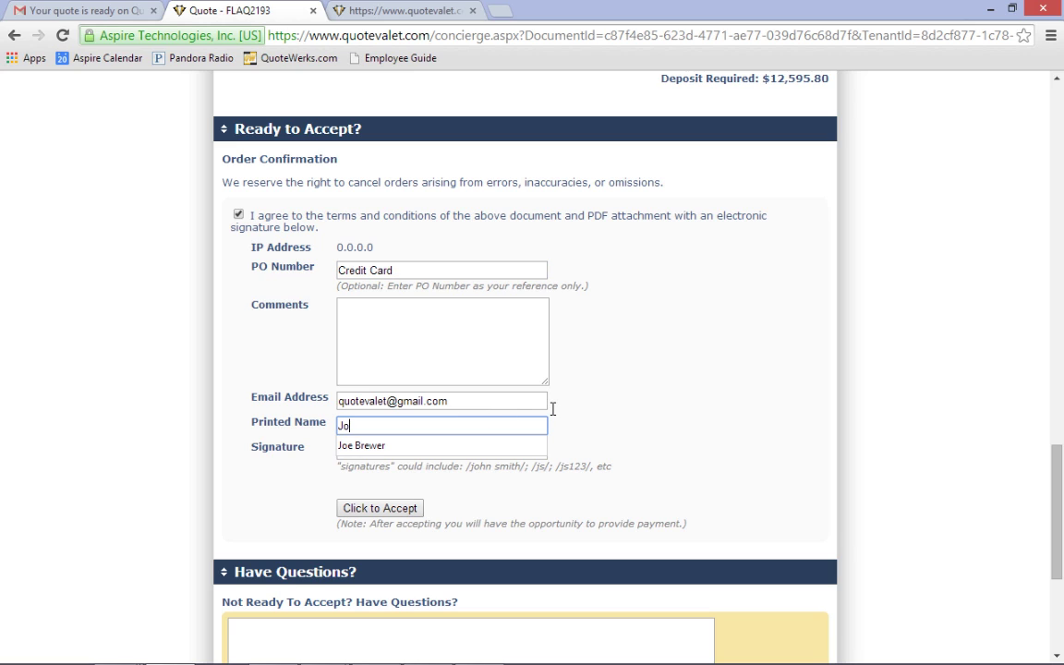
click(358, 447)
key(Tab)
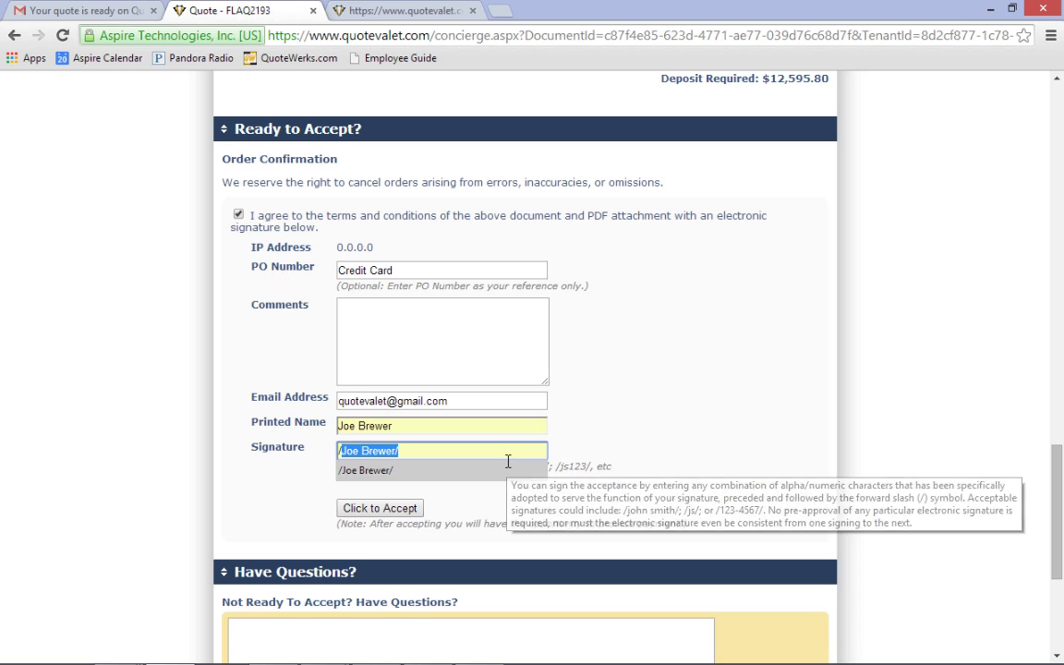
text(/J)
key(Down)
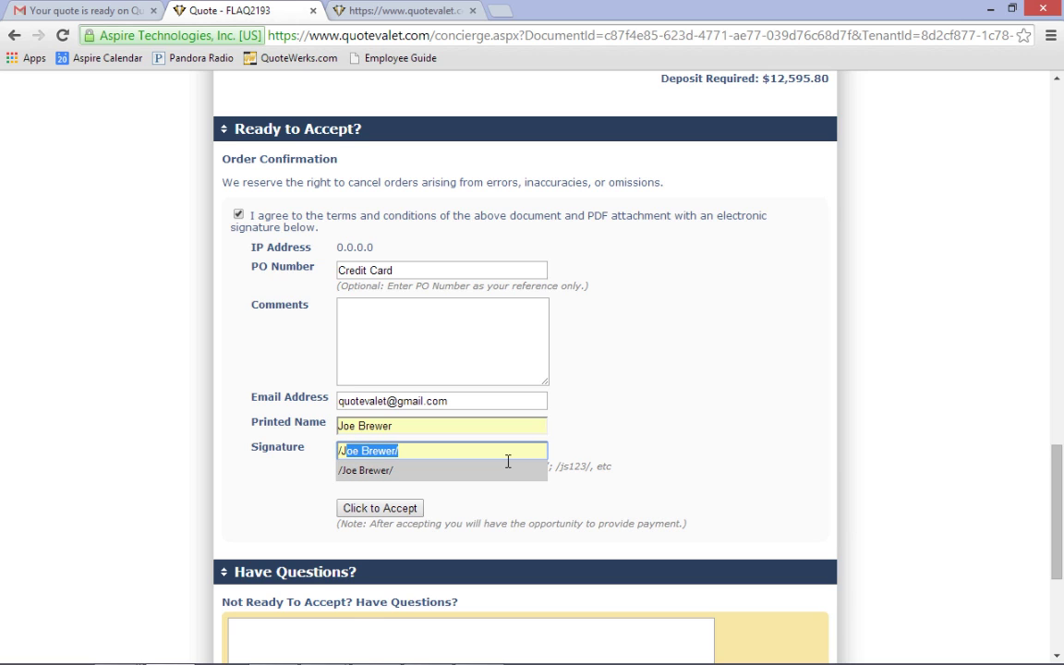
key(Return)
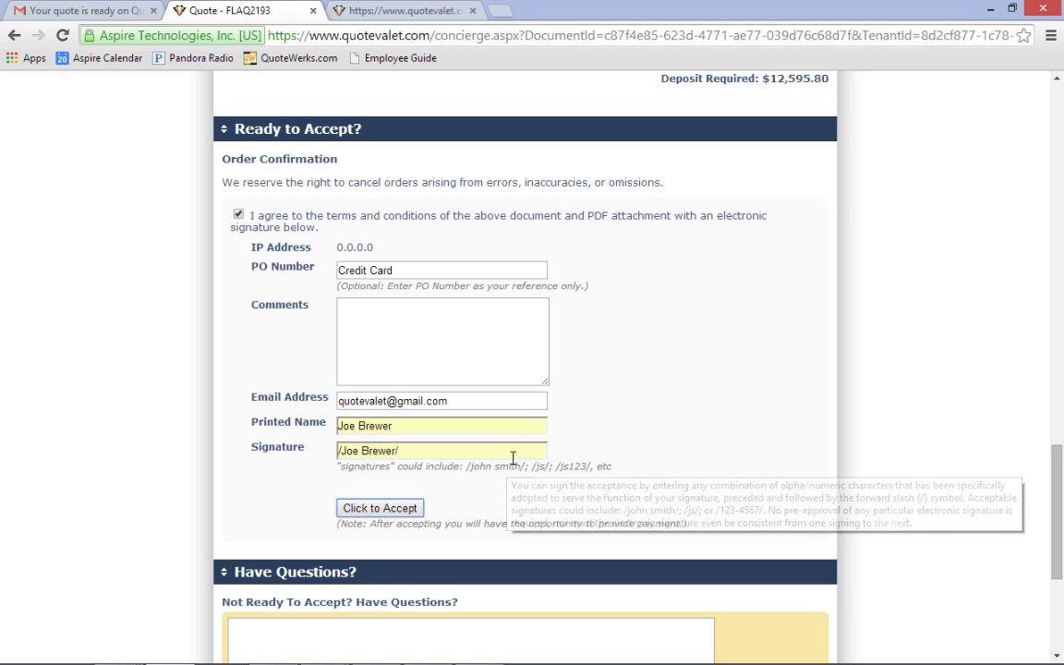
click(399, 515)
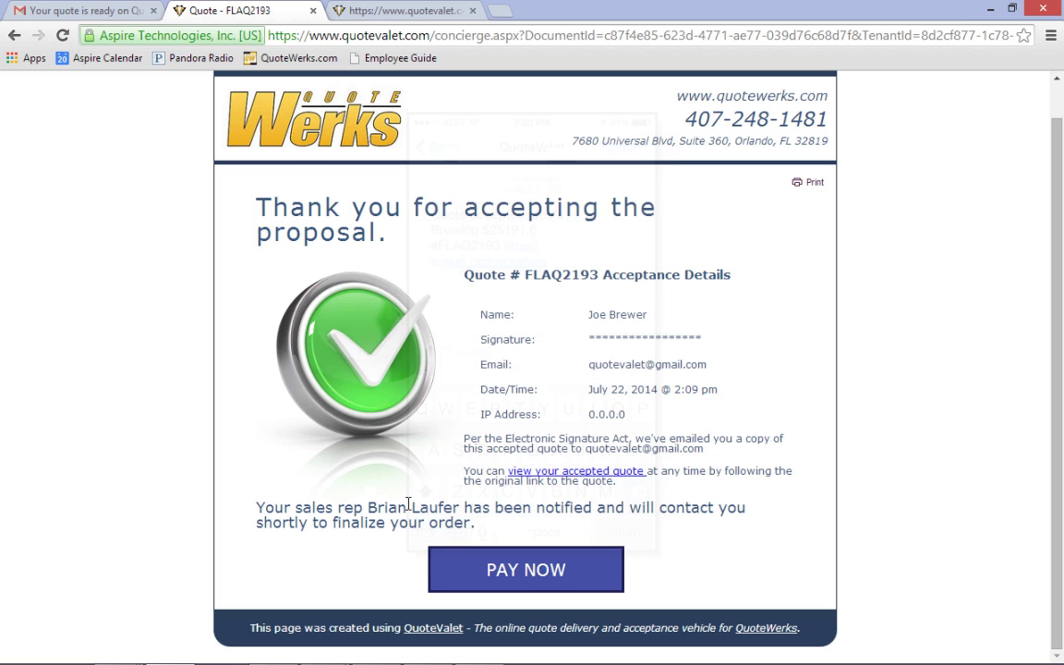
- Go to PAY NOW and scroll the Make a Payment page for the $12,595.80 deposit
click(525, 574)
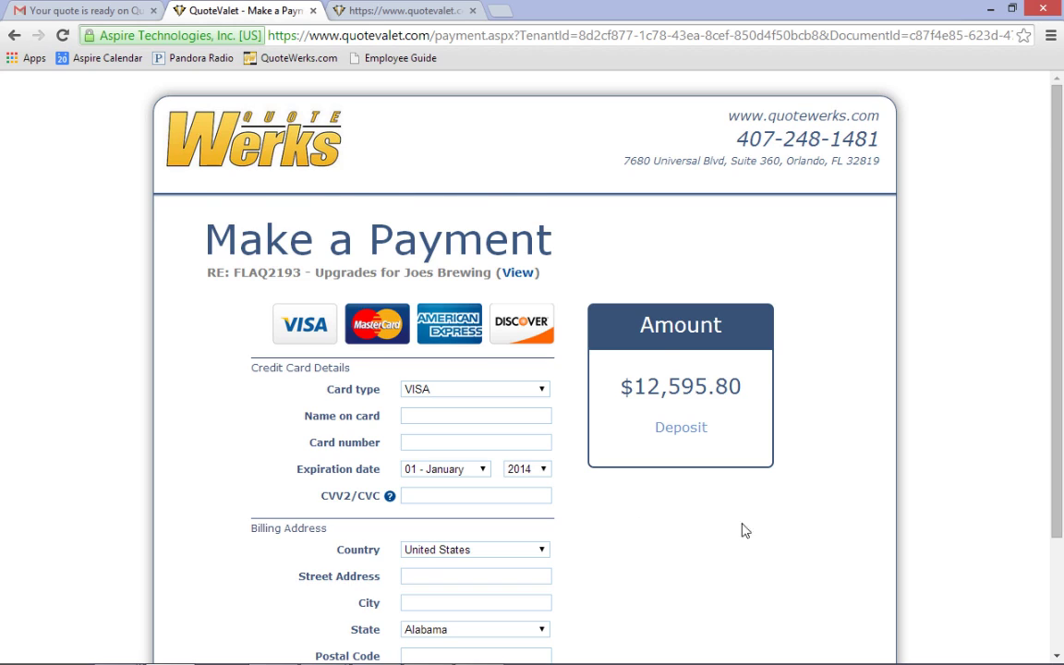
scroll(845, 514, down, 2)
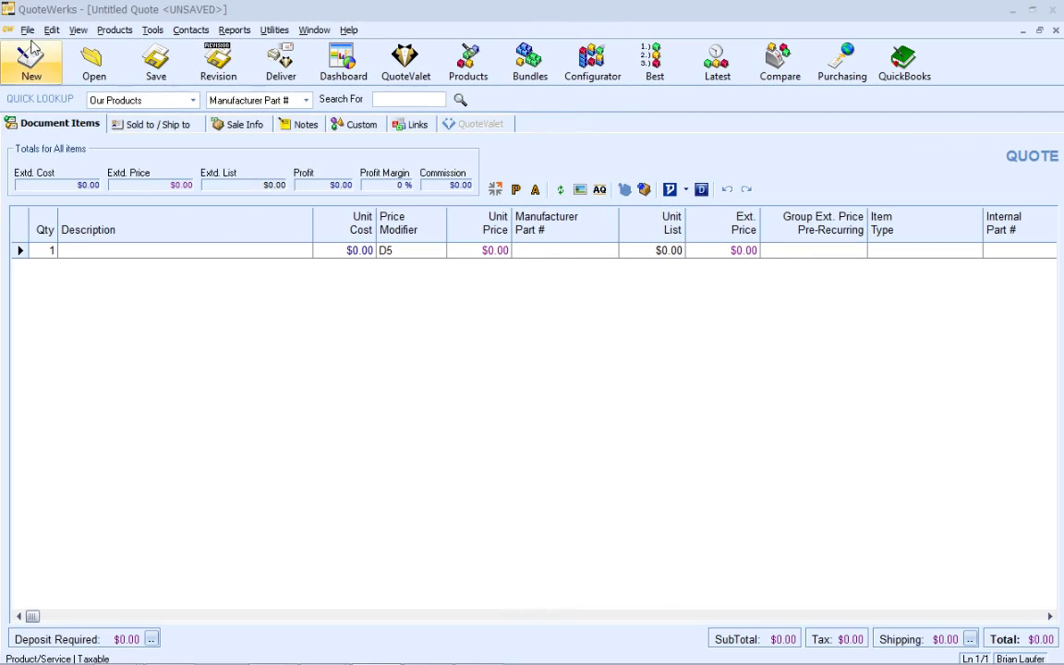
- Reopen FLAQ2193 (Upgrades for Joes Brewing) from recent quotes and show it ACCEPTED at $25,191.60 in the dashboard
click(27, 30)
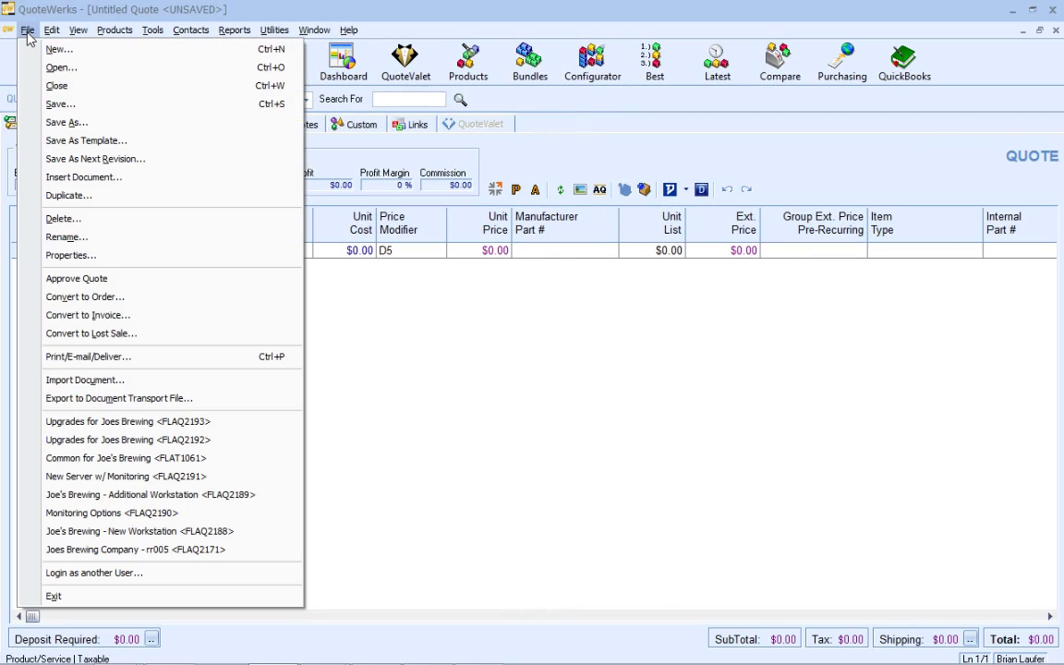
click(131, 429)
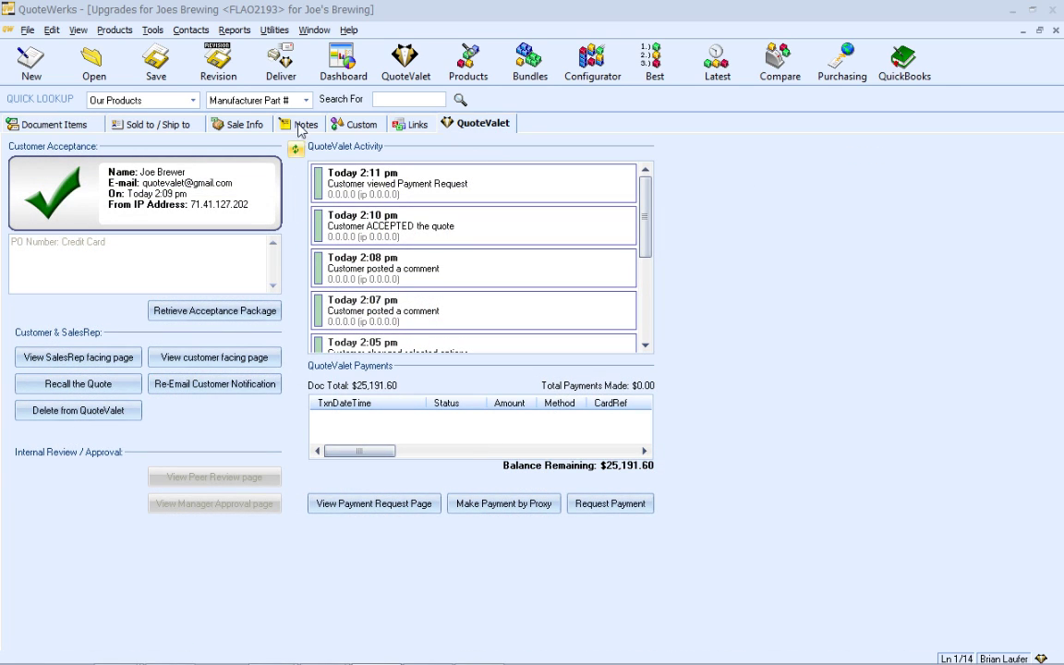
click(399, 61)
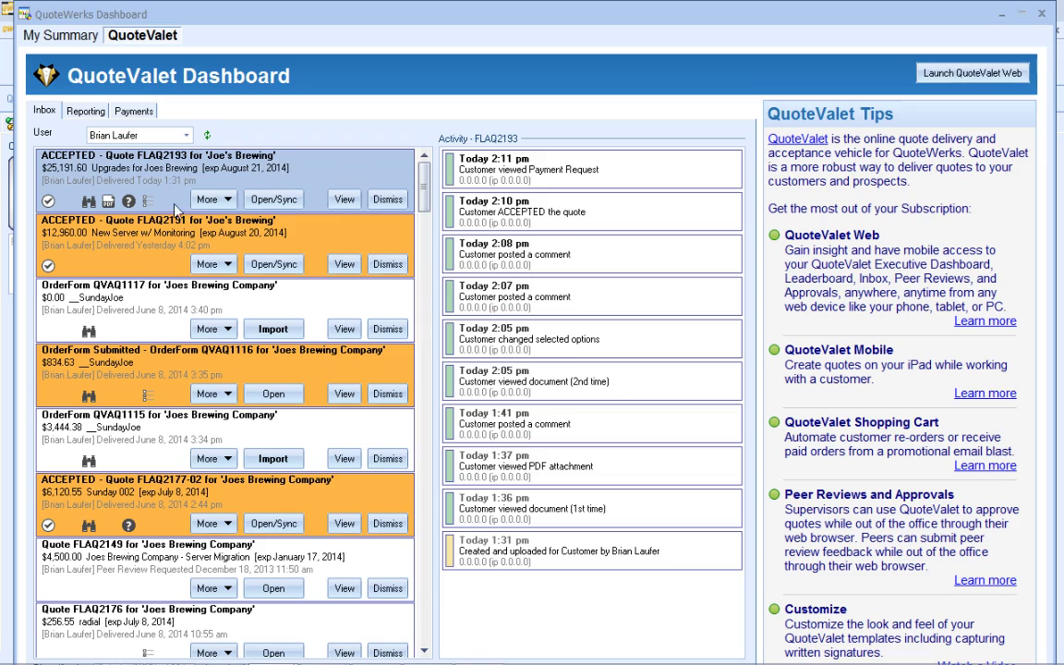
- Show the Inbox activity lists for FLAQ2191, FLAQ2177-02 and FLAQ2193 in turn
click(142, 247)
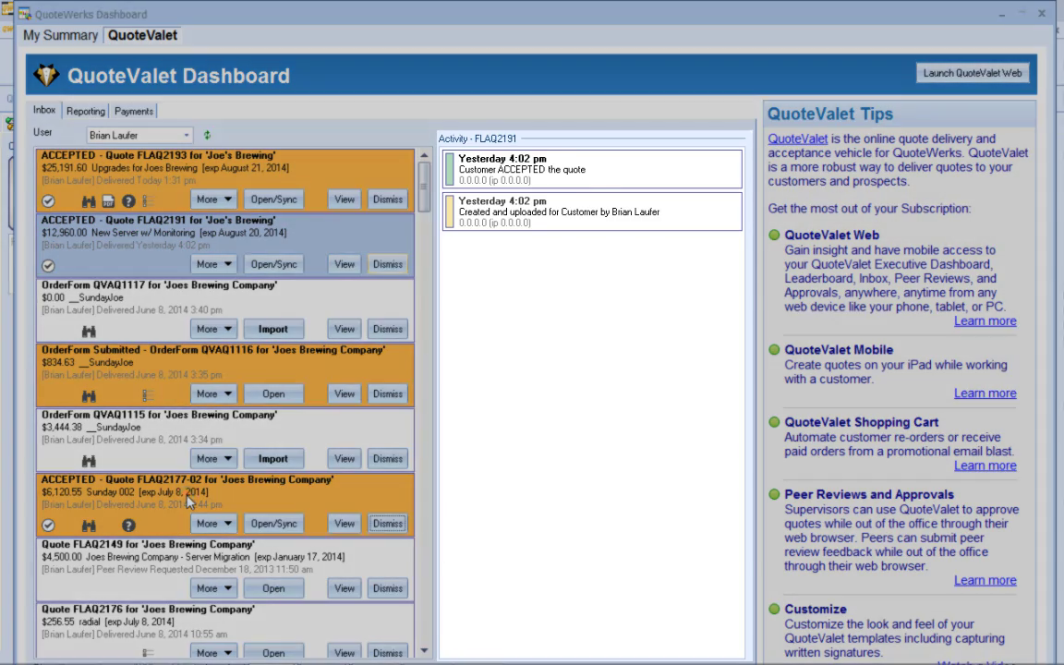
click(192, 499)
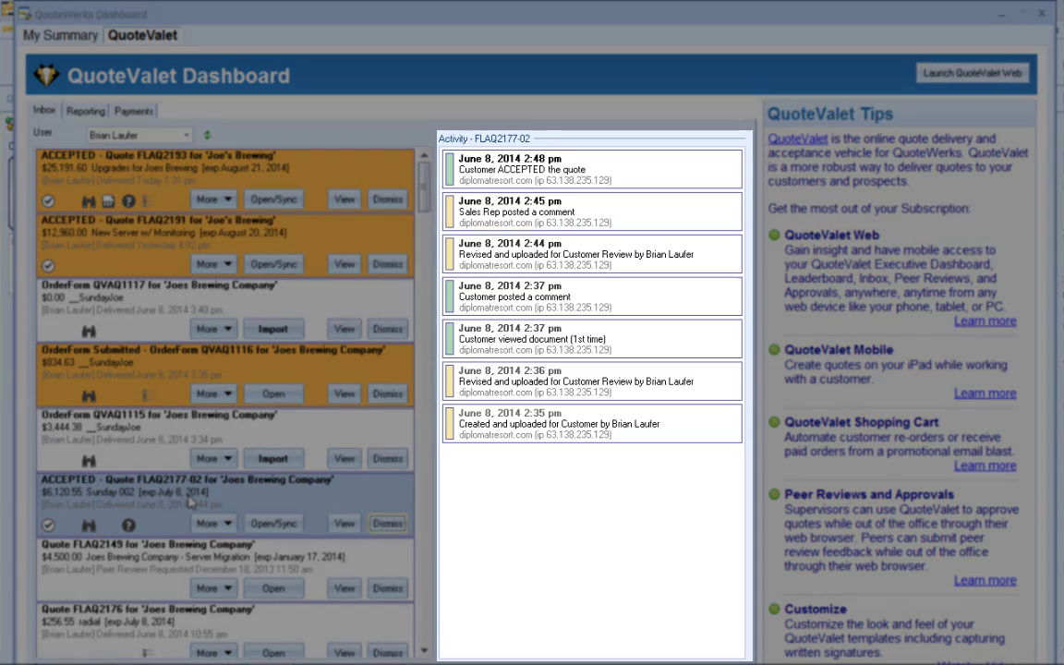
click(304, 170)
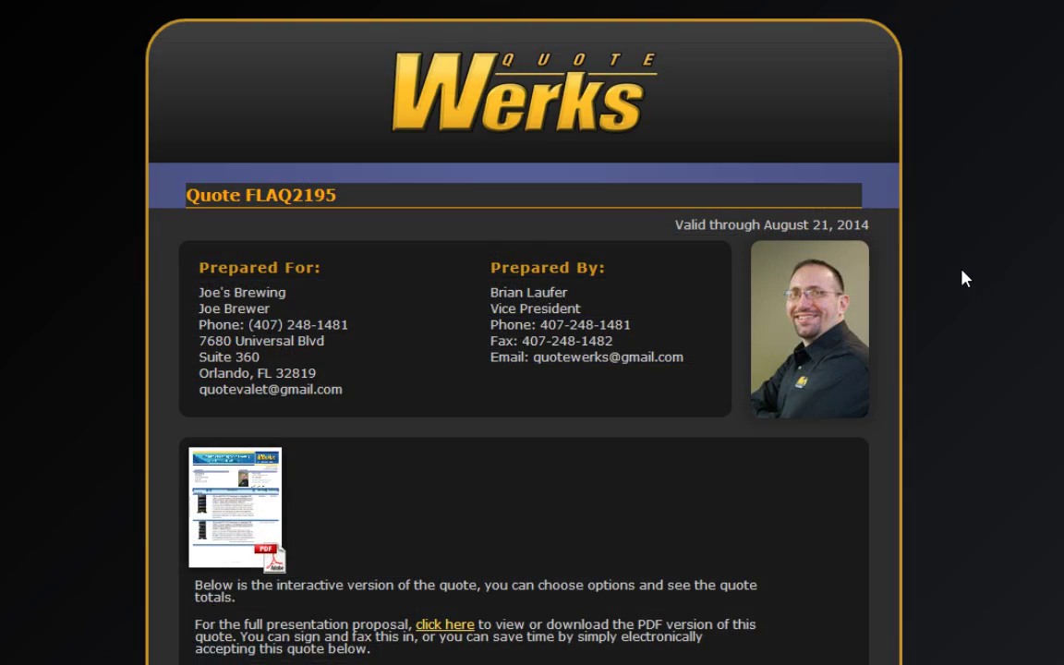
- Scroll to Order Confirmation and enter the customer's autofilled full printed name
scroll(960, 275, down, 15)
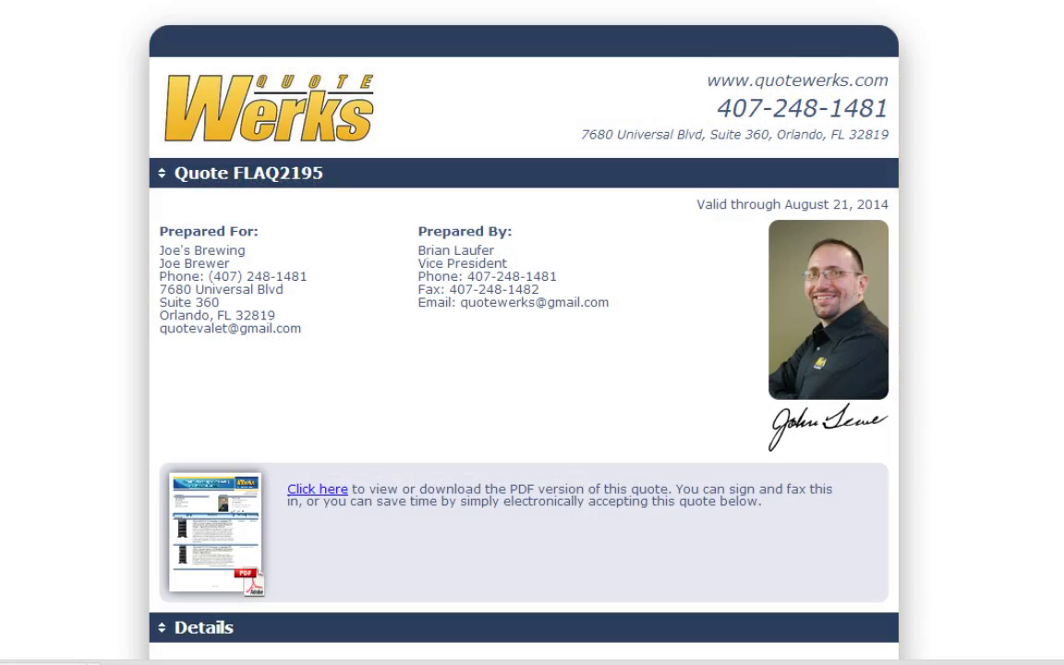
scroll(523, 332, down, 12)
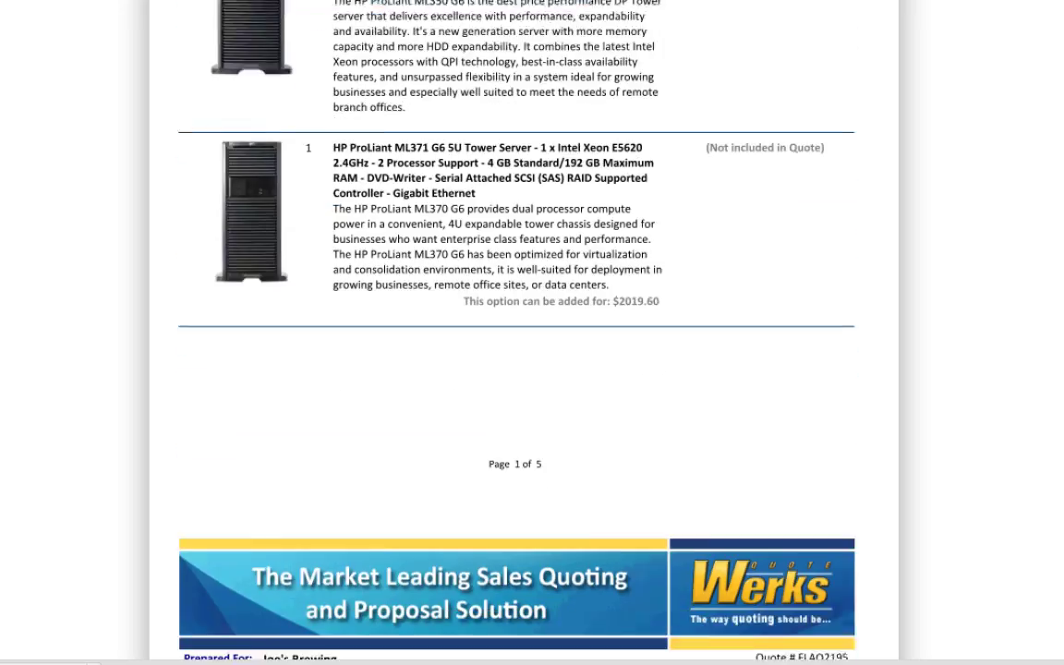
scroll(522, 333, down, 15)
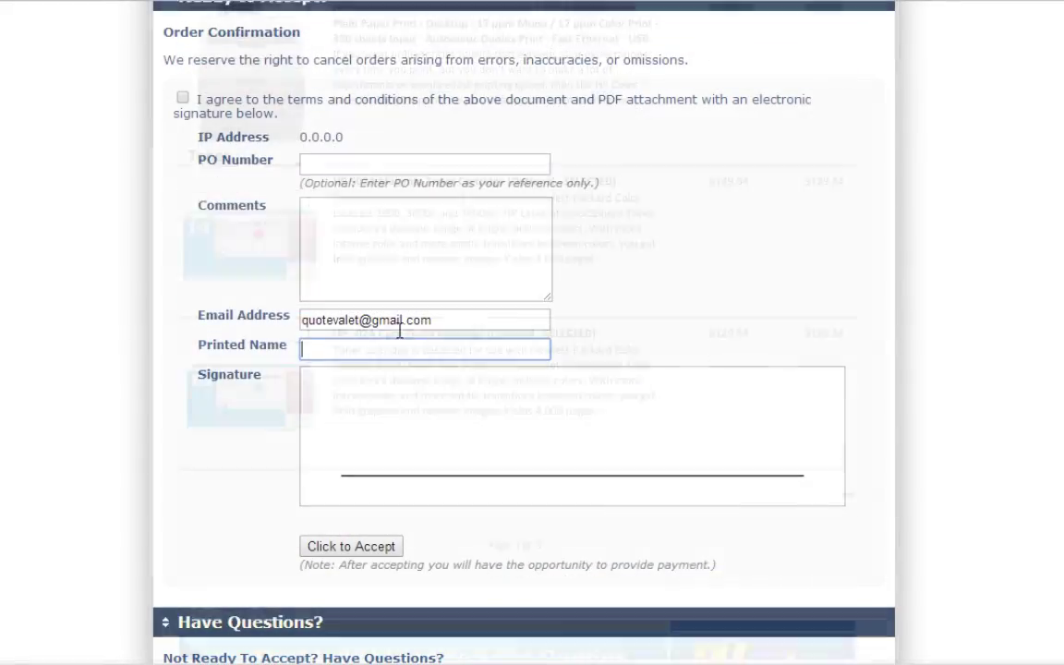
text(Joe)
key(Down)
key(Tab)
- Draw the customer's cursive signature in the Signature pad
mouse_move(408, 405)
mouse_down()
mouse_move(399, 475)
mouse_move(365, 459)
mouse_up()
drag(388, 403, 489, 396)
mouse_move(476, 475)
mouse_down()
mouse_move(479, 392)
mouse_move(462, 466)
mouse_up()
mouse_move(534, 436)
mouse_down()
mouse_move(601, 430)
mouse_move(808, 464)
mouse_up()
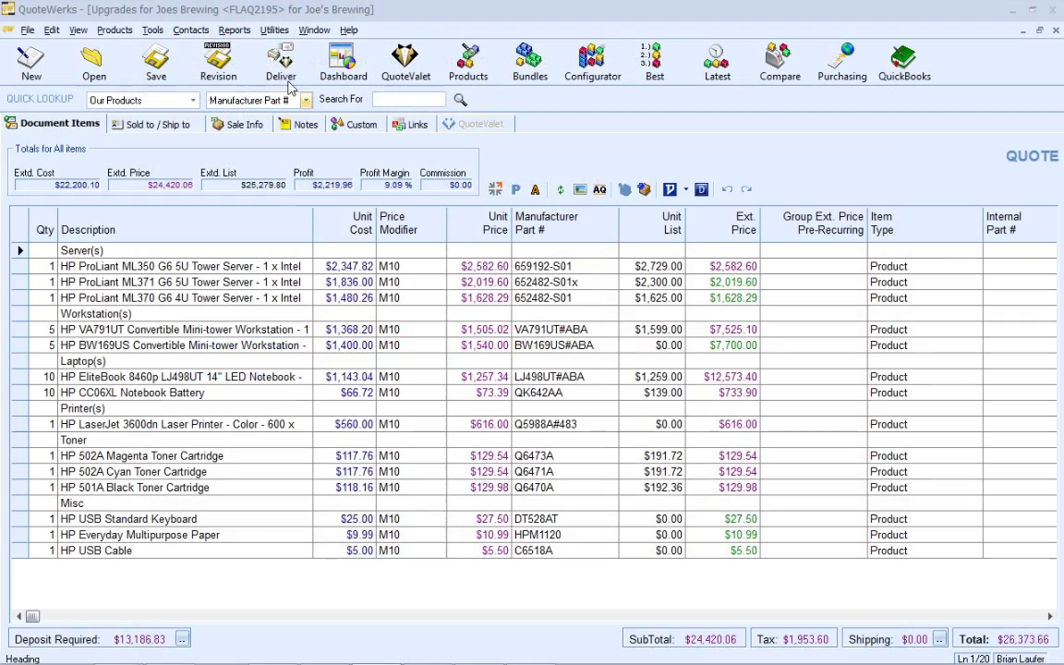
- Try e-mailing FLAQ2195 from Deliver and dismiss the Approval Required warning for quotes over $10,000
click(258, 63)
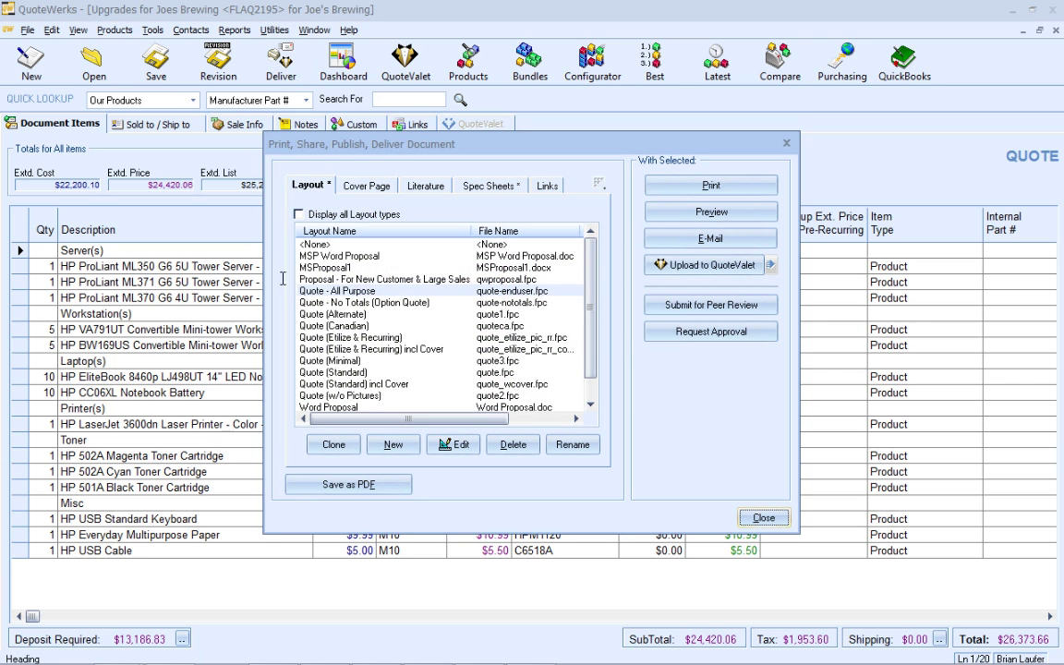
click(710, 238)
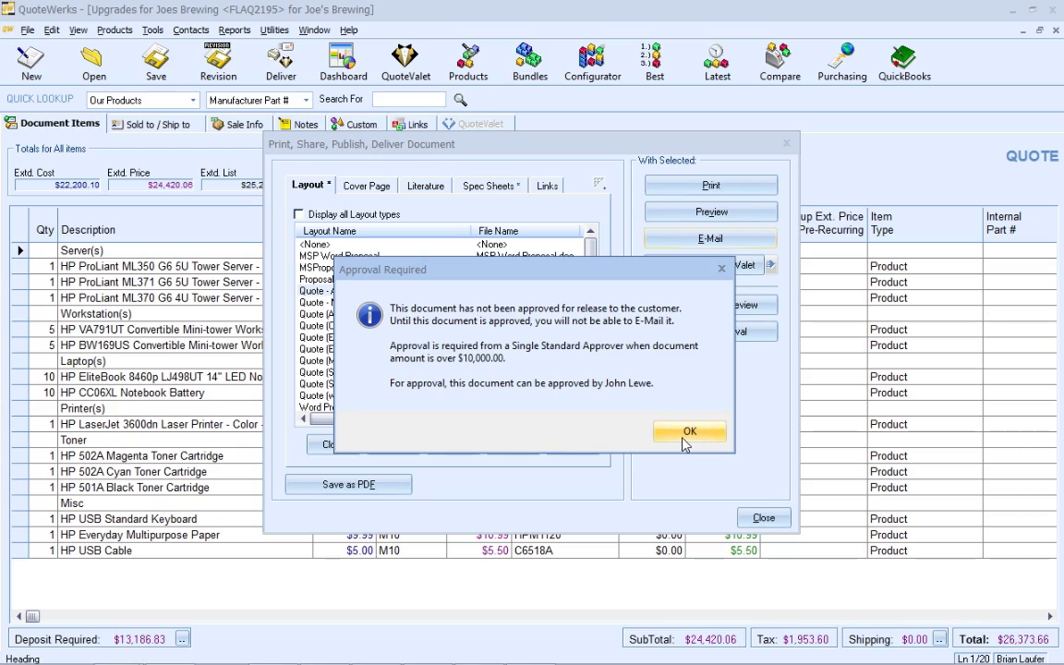
click(684, 441)
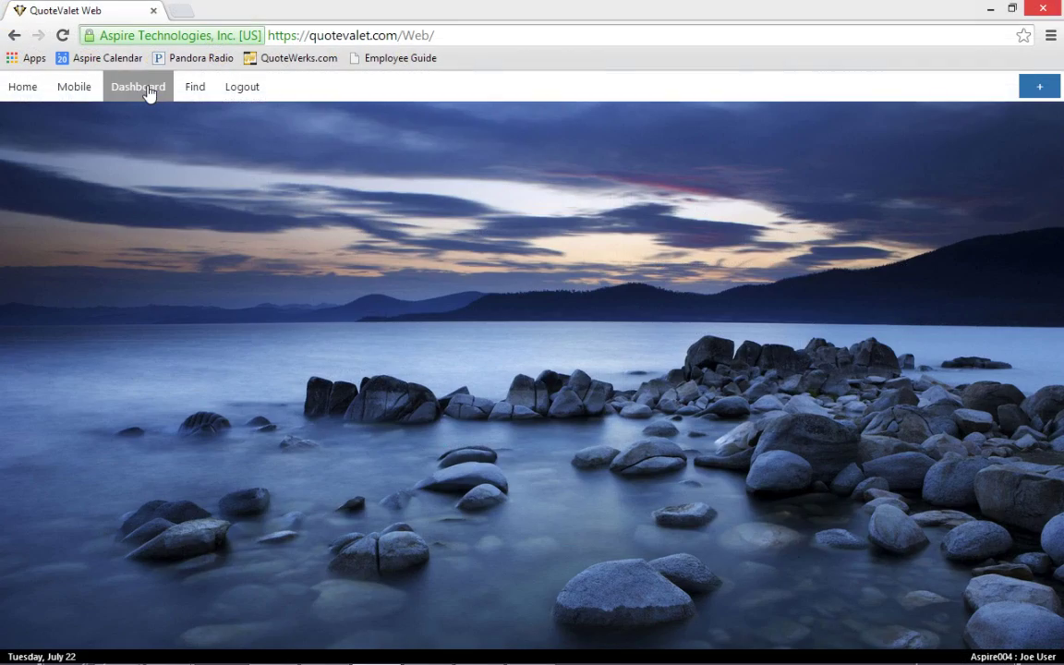
- Add a peer review on FLAQ2195 suggesting one more workstation option
click(148, 90)
click(113, 124)
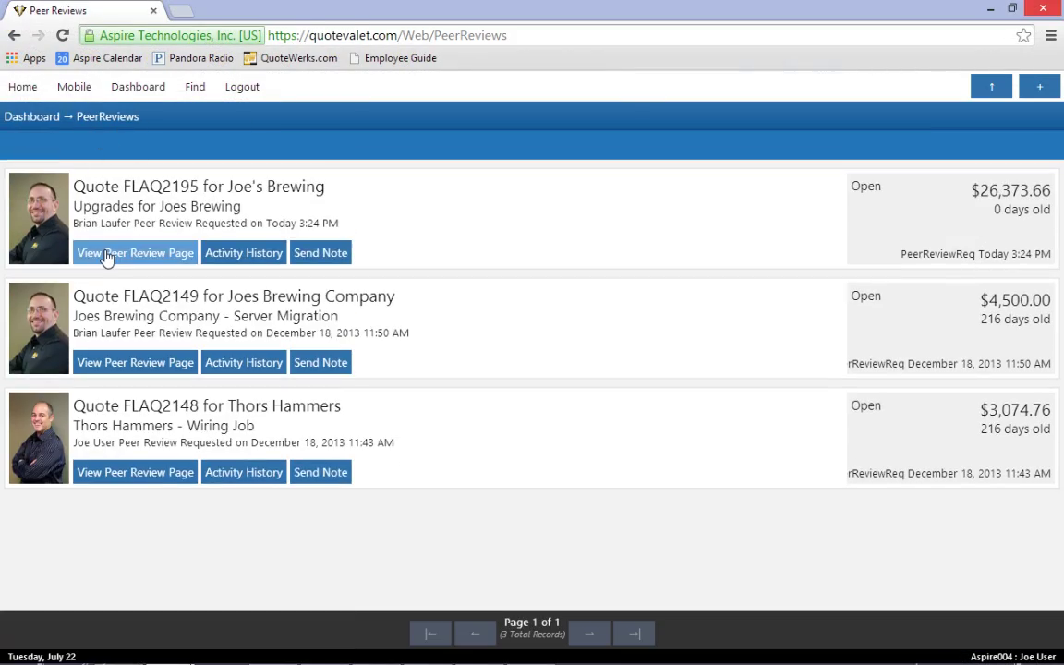
click(106, 253)
scroll(850, 325, down, 6)
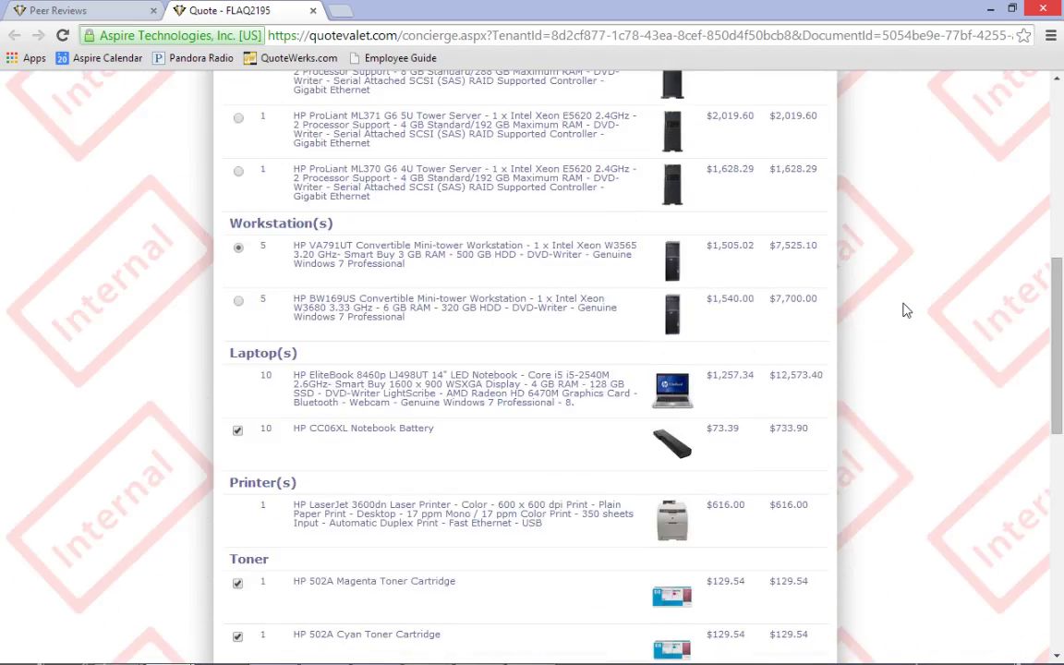
scroll(905, 312, down, 3)
scroll(902, 308, up, 2)
scroll(903, 310, down, 3)
scroll(902, 312, down, 3)
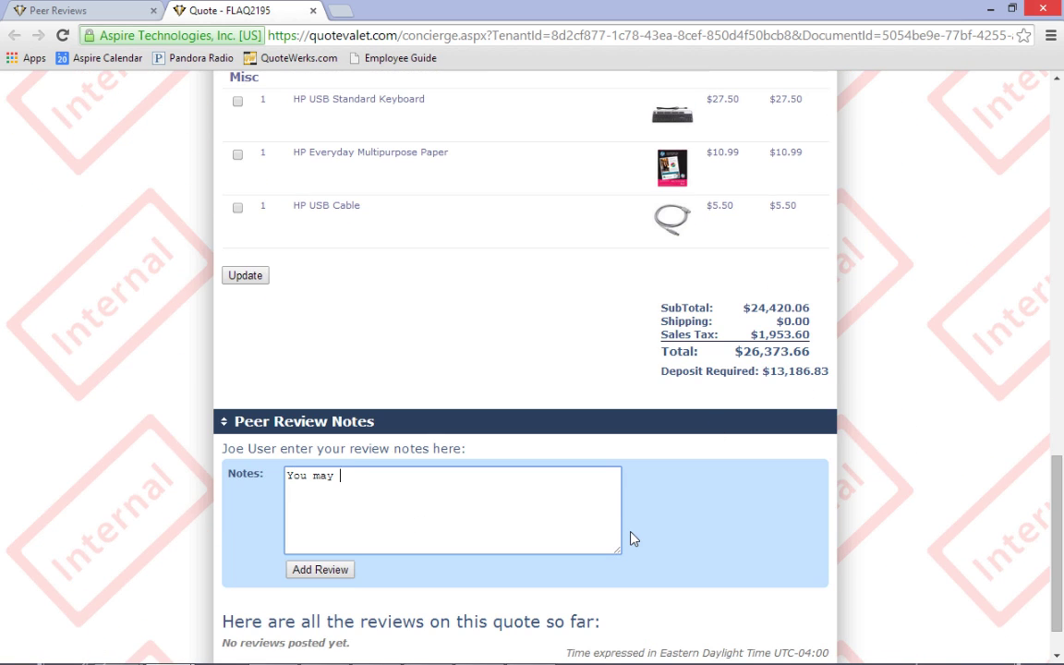
text(them one more )
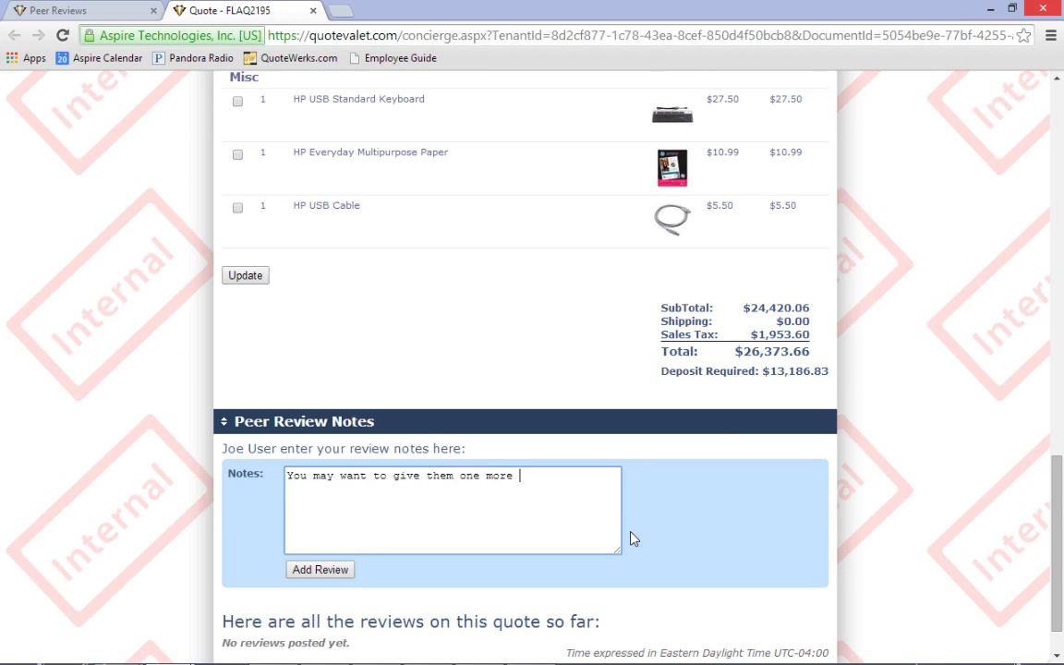
text(workstation option.)
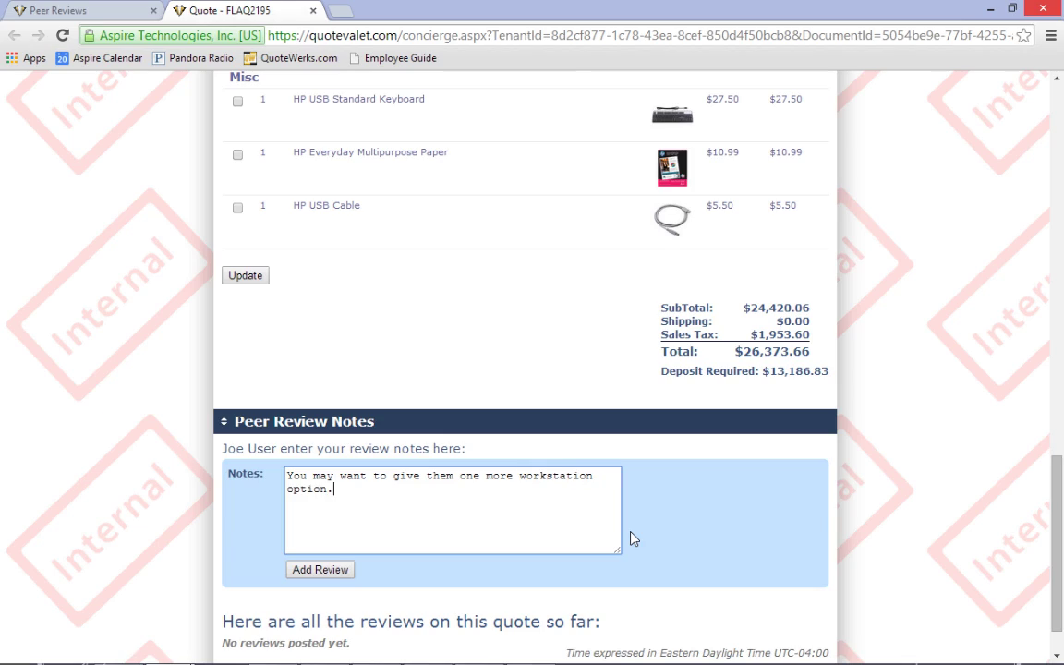
click(337, 576)
- Request manager approval for FLAQ2195 from the quote's Deliver options
scroll(760, 523, down, 1)
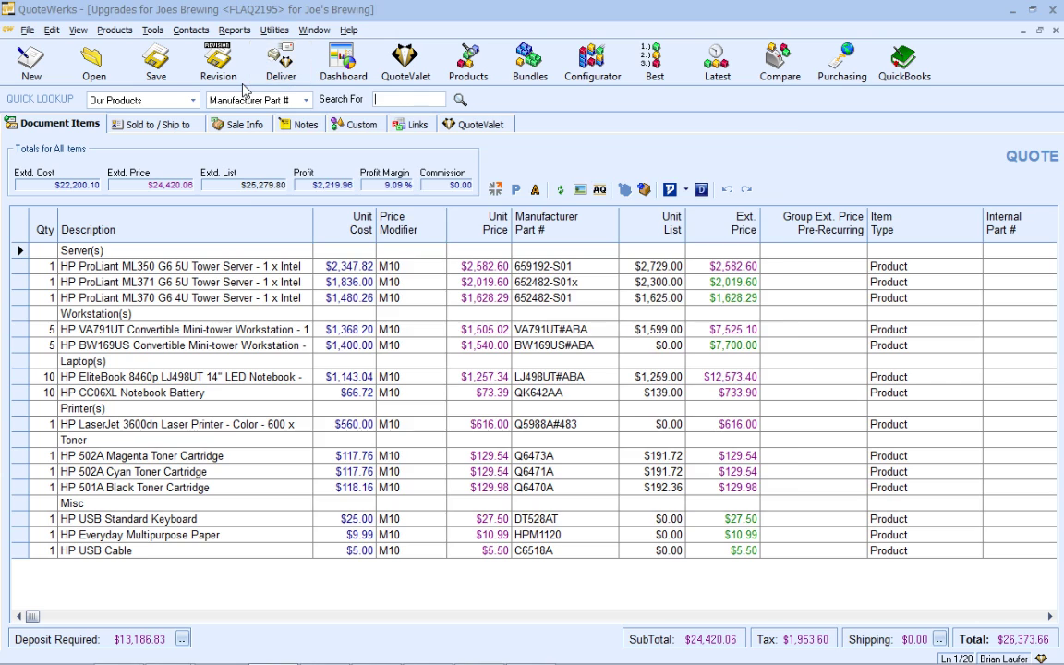
click(270, 73)
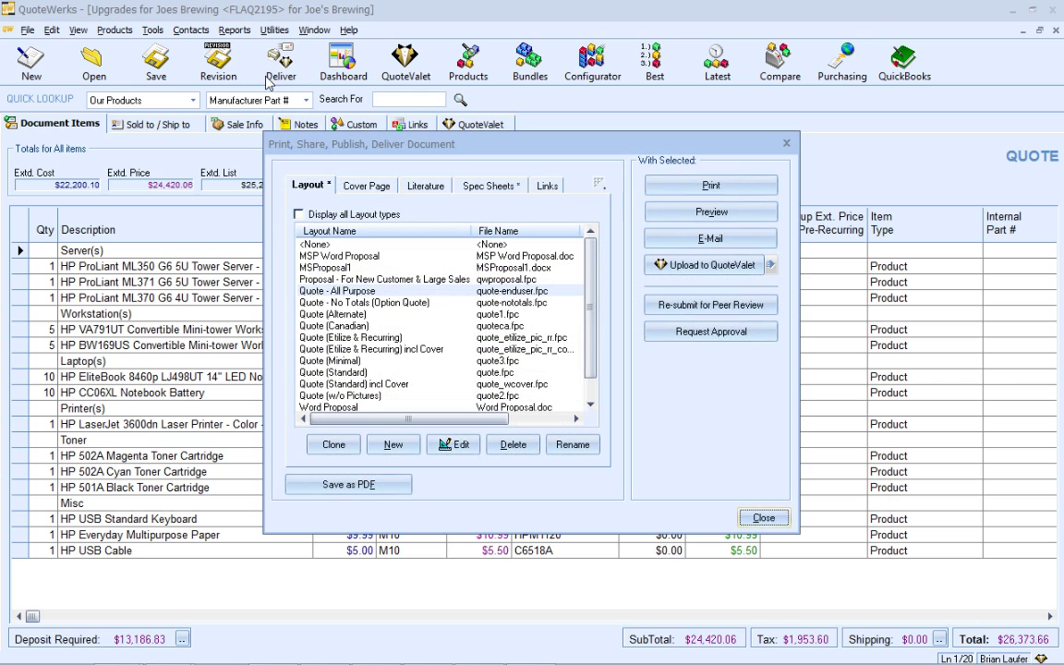
click(710, 331)
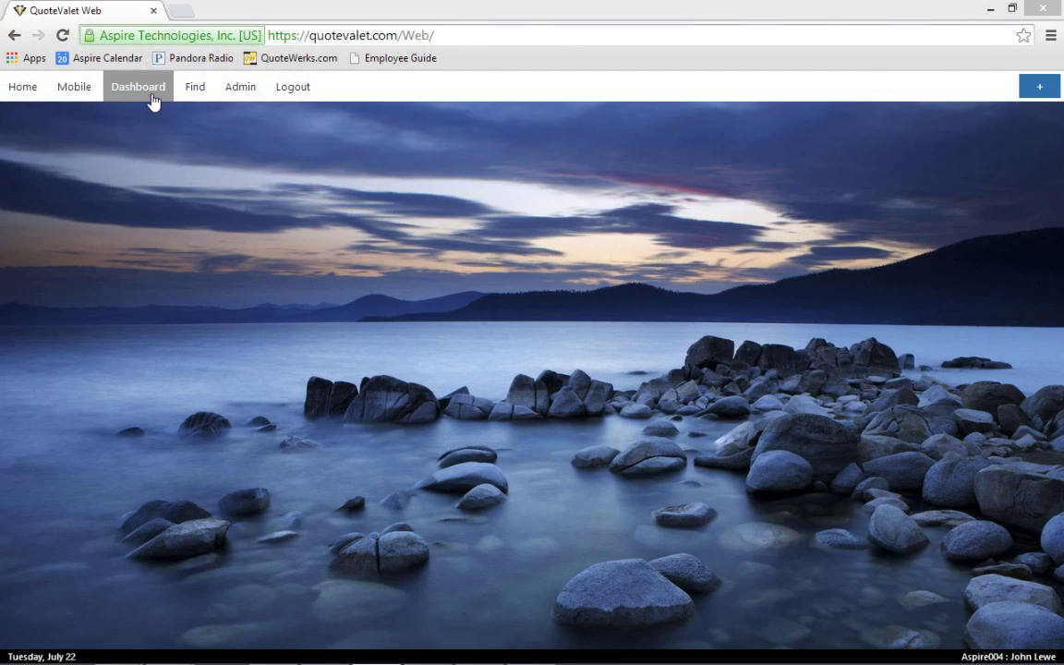
- Open the FLAQ2195 approval page from Dashboard > Approvals and review its line item detail
click(150, 92)
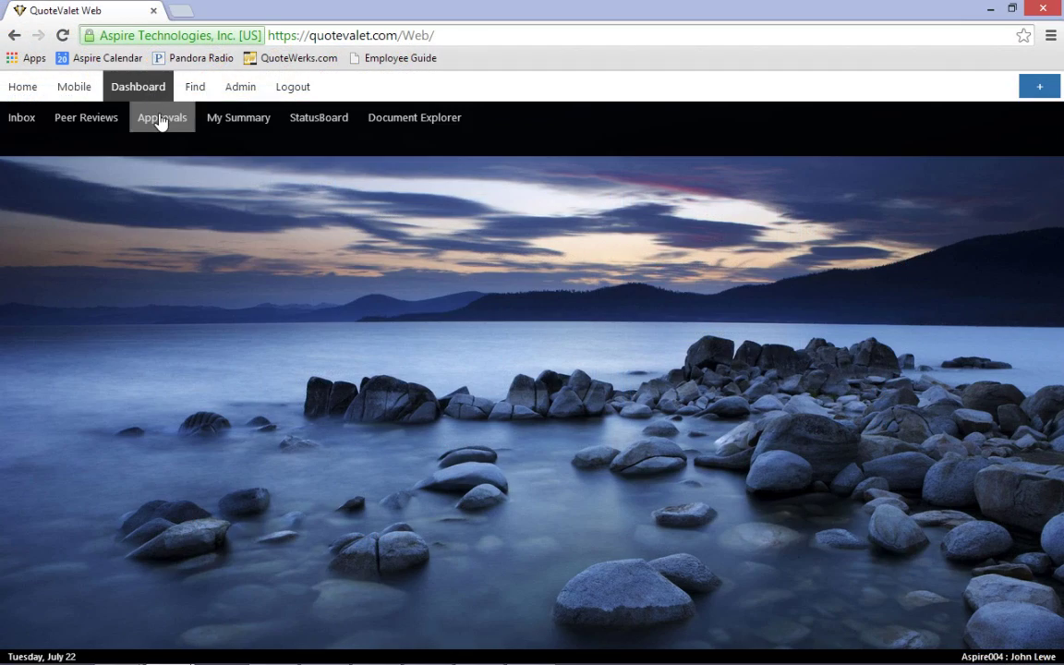
click(159, 117)
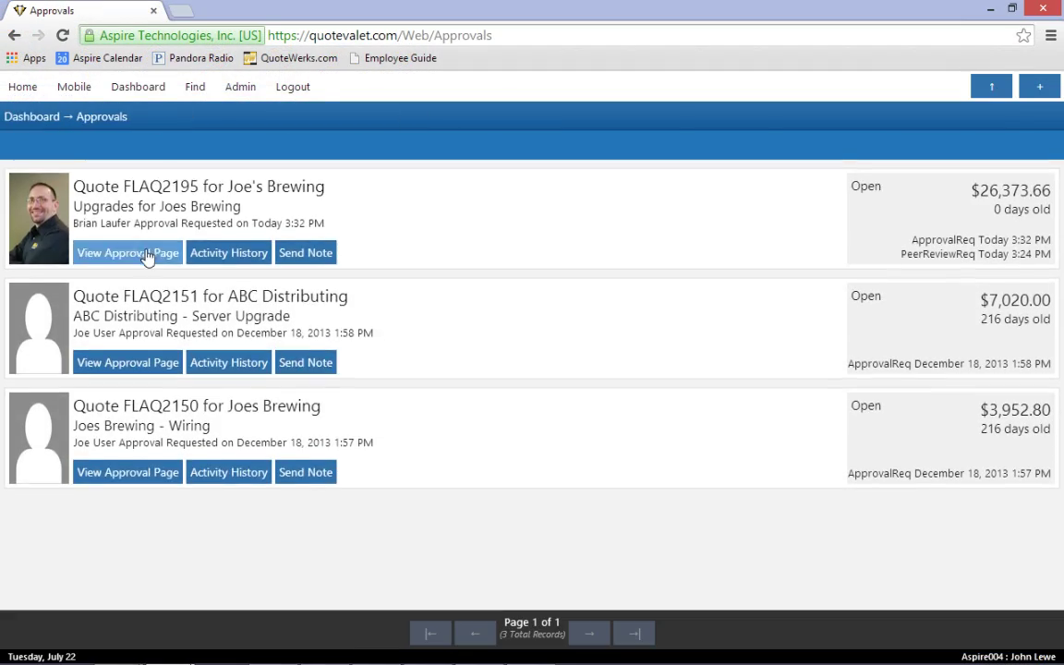
click(146, 255)
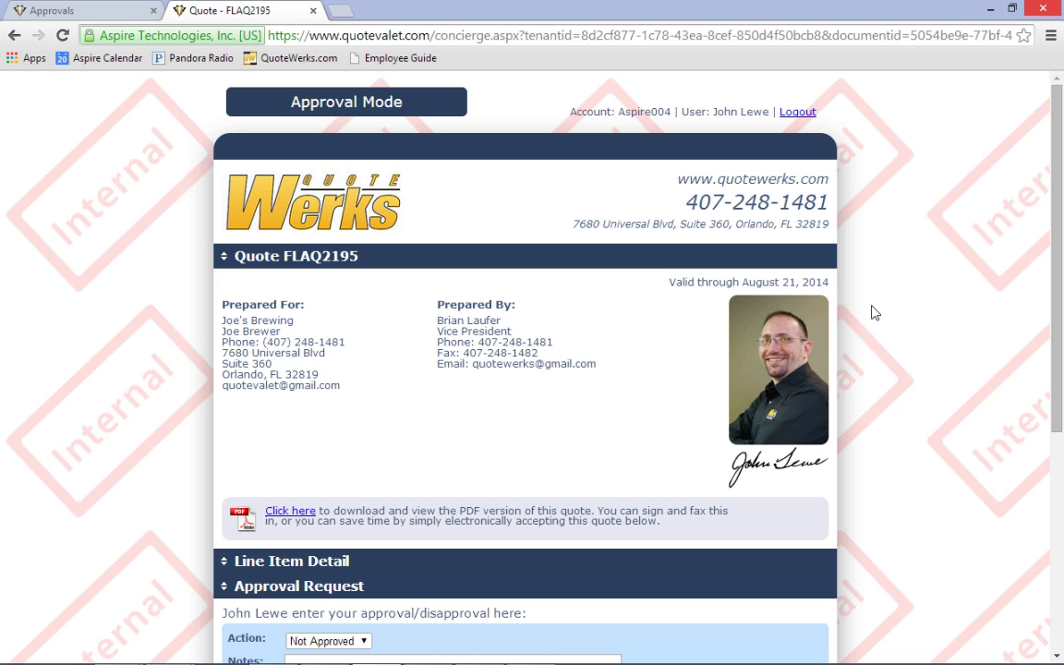
scroll(876, 305, down, 1)
scroll(877, 305, down, 3)
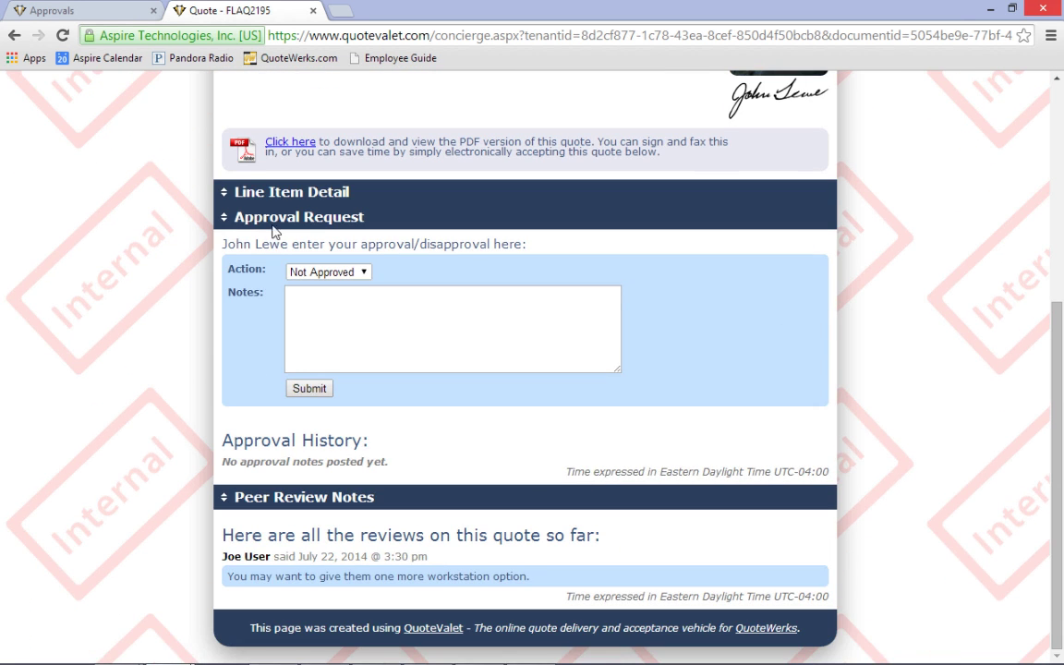
click(226, 196)
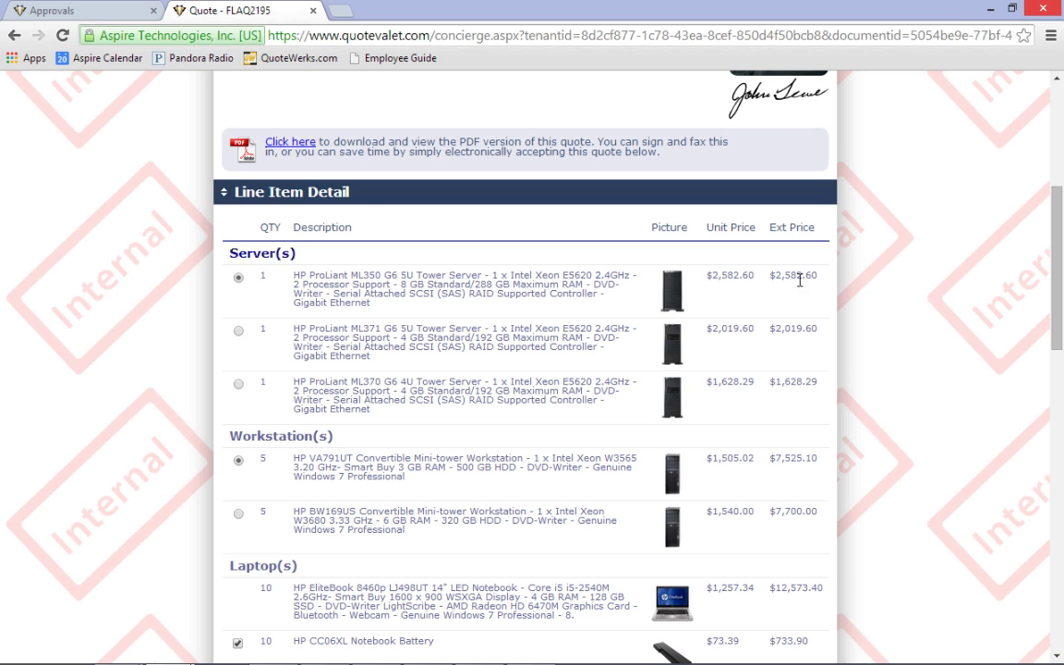
scroll(894, 288, down, 12)
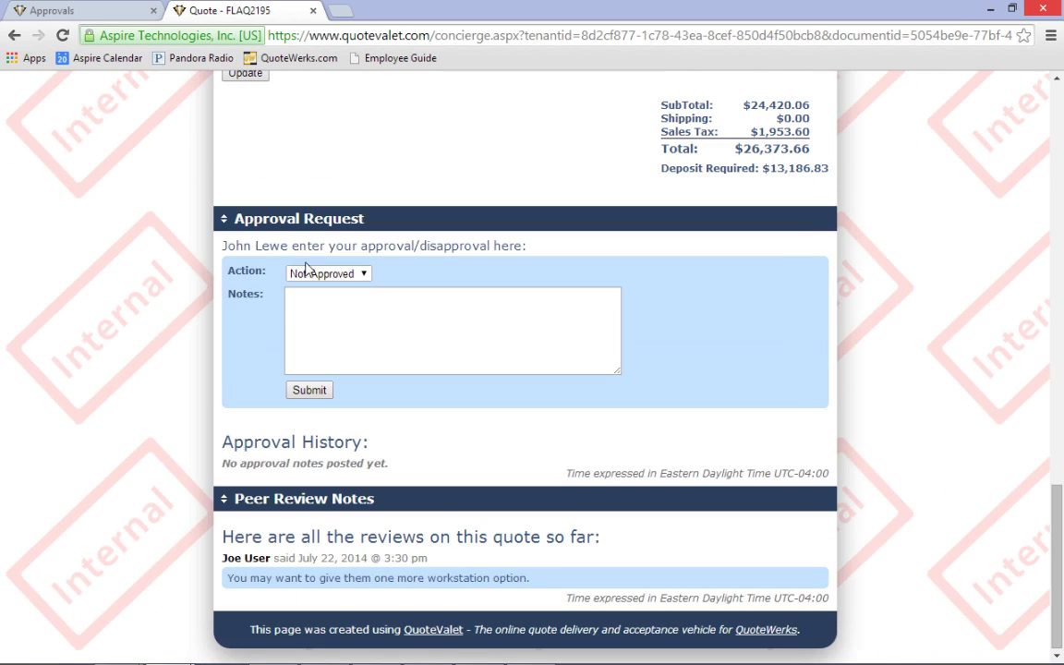
- Set the action to Approved, add the note 'Good to Go!', and submit
click(307, 269)
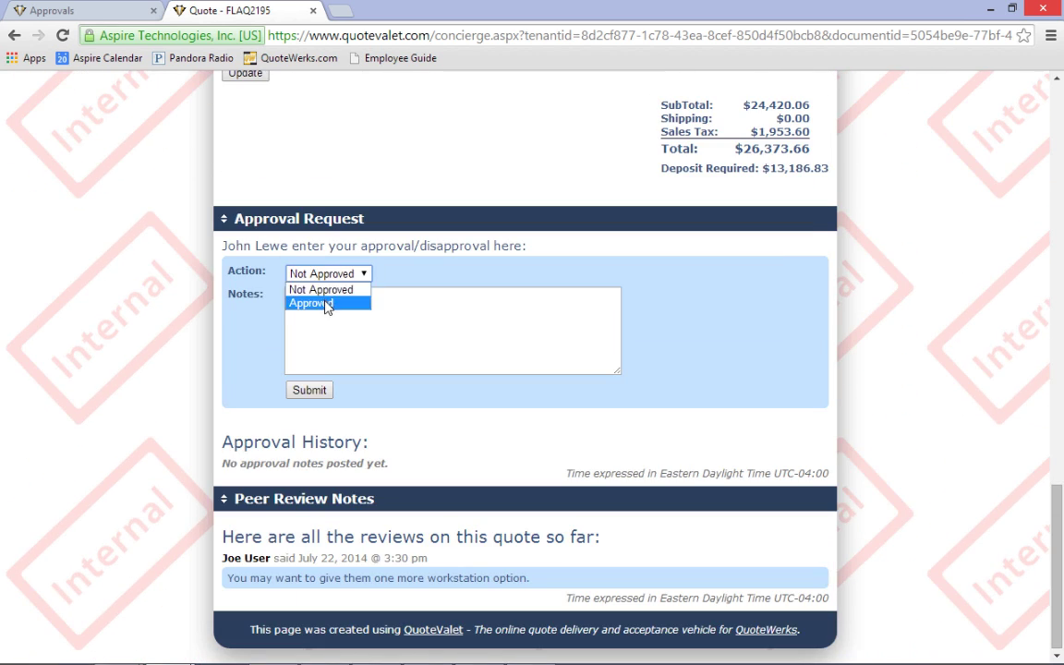
click(321, 305)
click(324, 317)
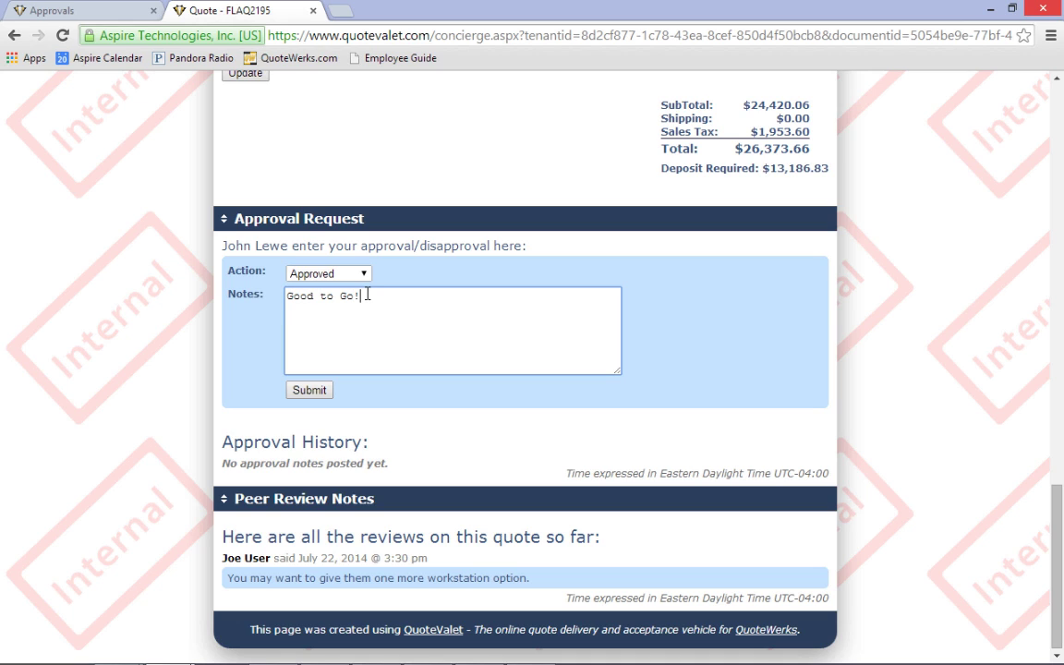
click(309, 389)
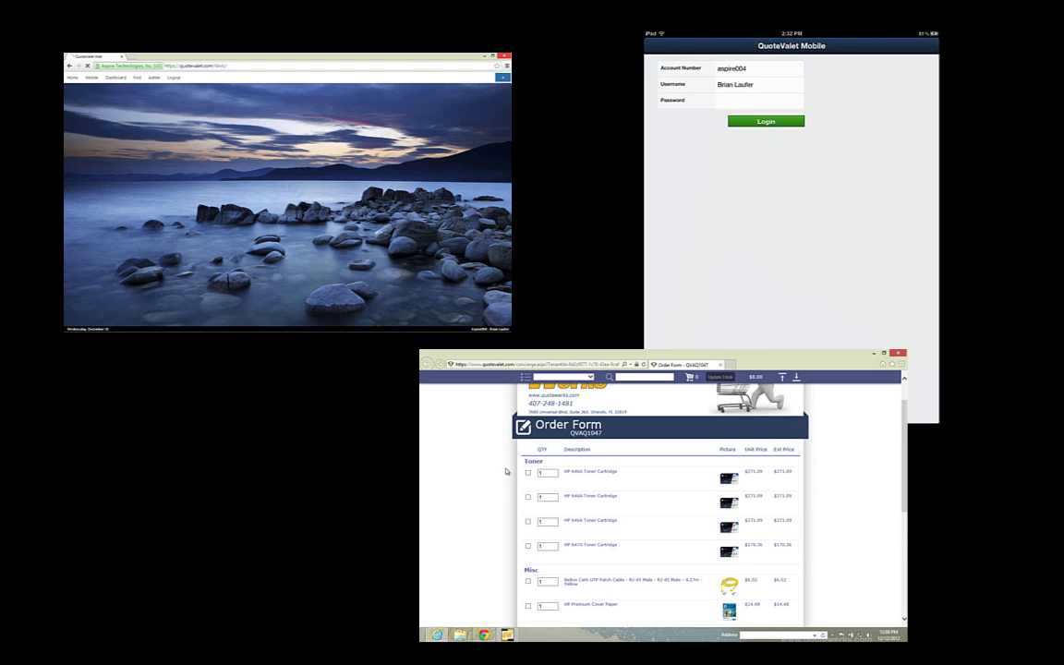
- Scroll up the Executive Summary and open its reporting Period dropdown
scroll(506, 471, up, 1)
click(562, 377)
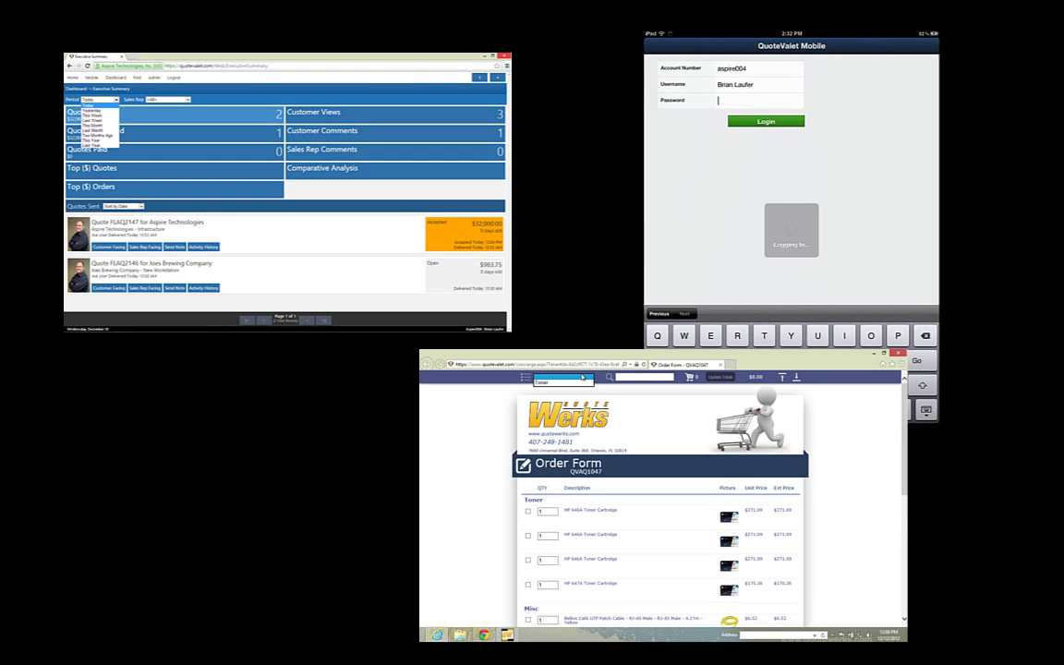